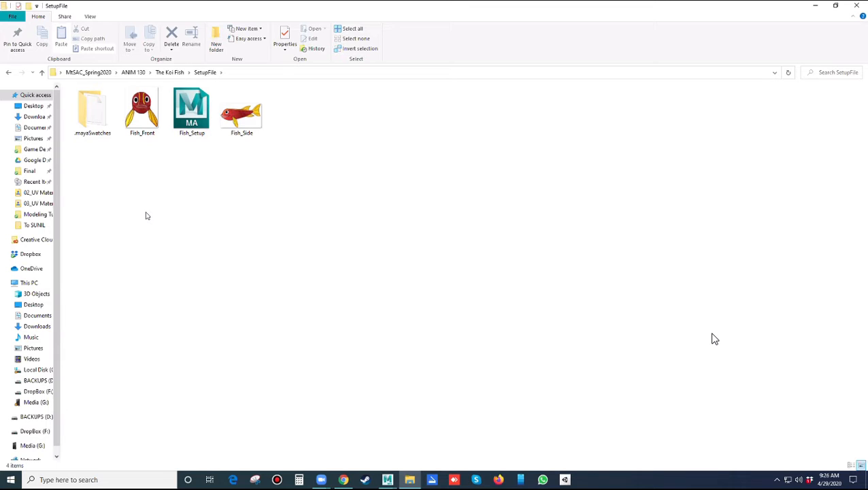
View the Fish_Side and Fish_Front reference images in the SetupFile folder and close each one.
double_click(250, 121)
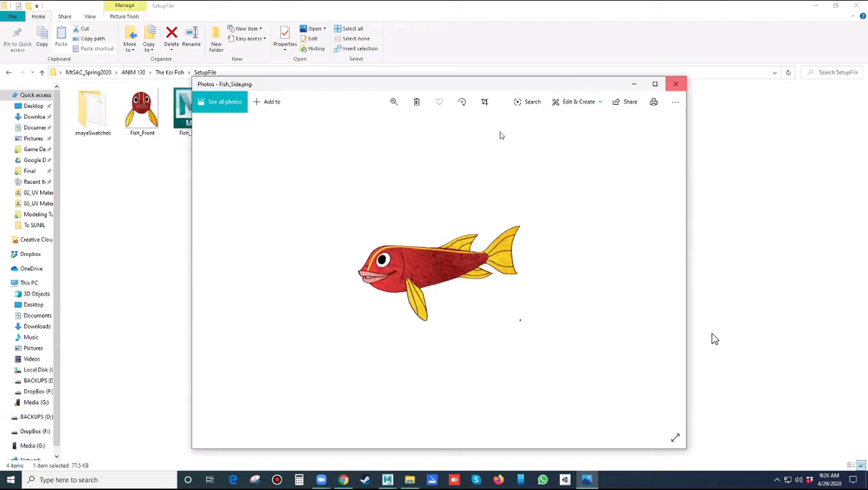
left_click(675, 83)
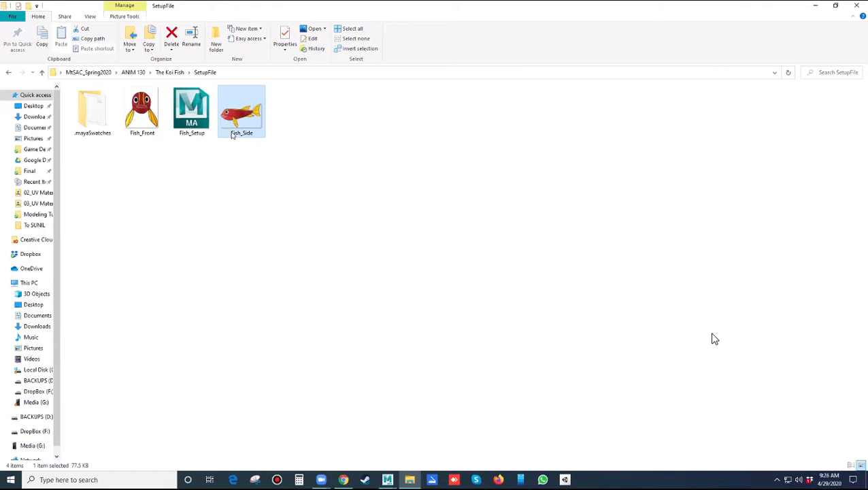
double_click(148, 130)
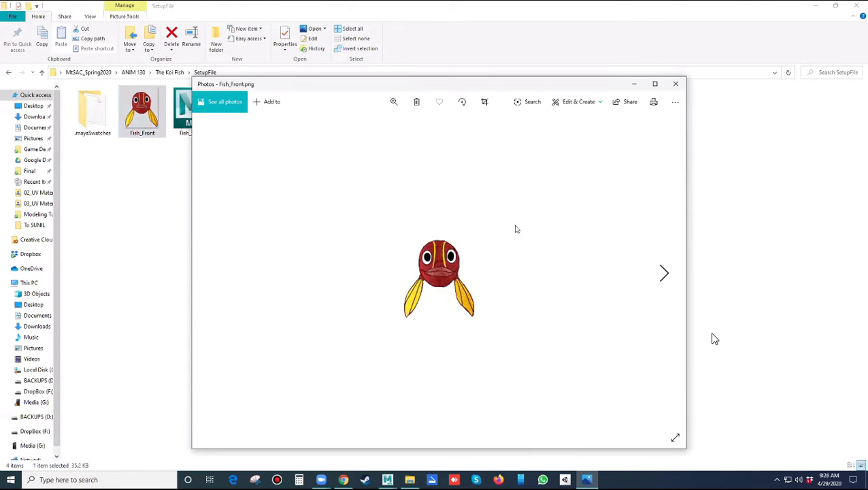
left_click(675, 84)
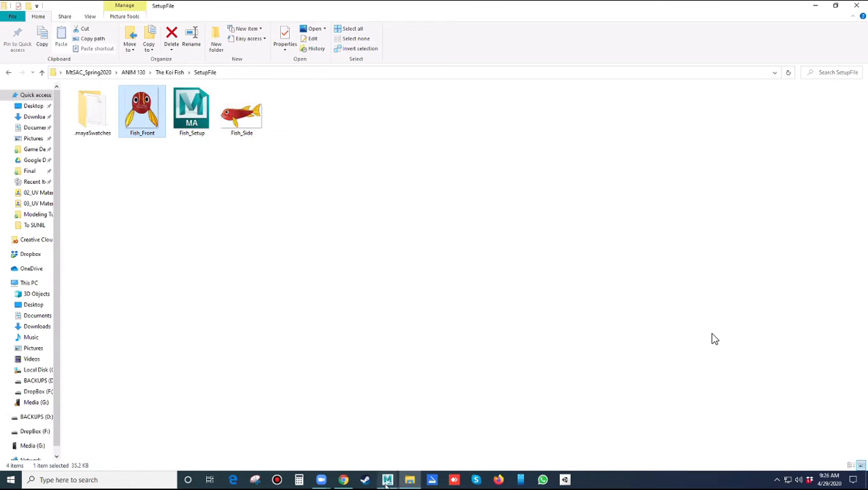
Switch to Autodesk Maya and open the Fish_Setup.ma scene without saving the untitled scene, accepting the student version and read-error notices.
mouse_move(387, 481)
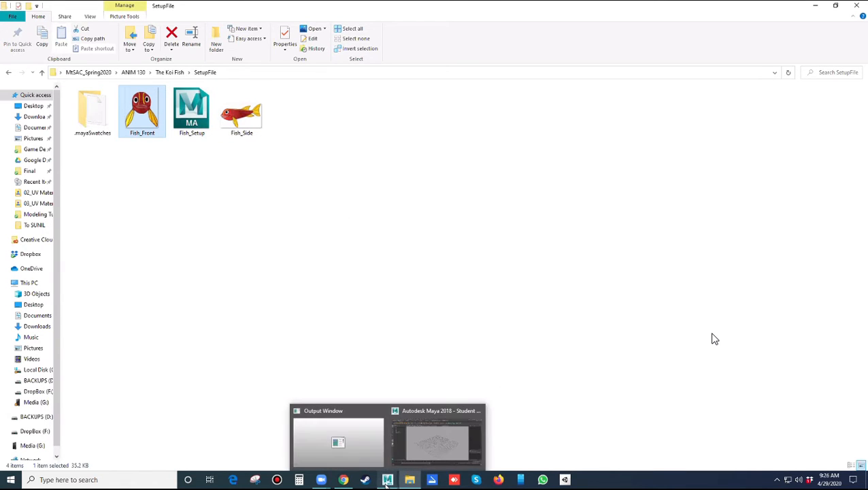
left_click(314, 78)
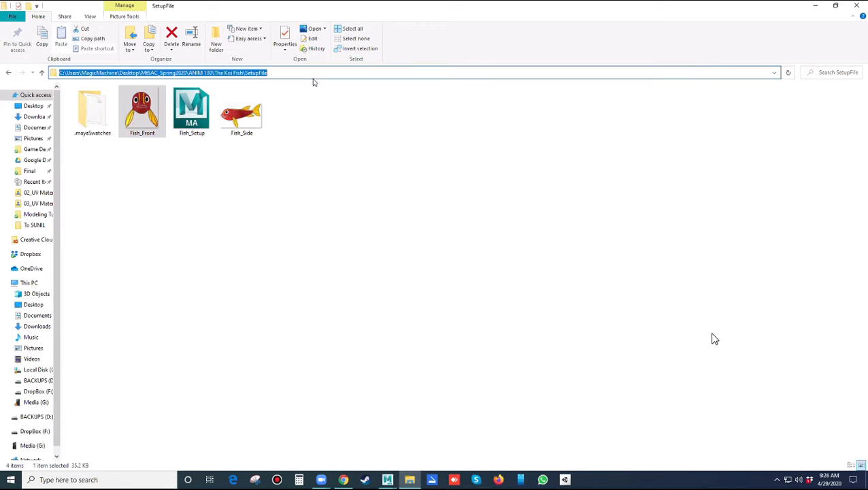
left_click(327, 167)
left_click(387, 480)
left_click(435, 444)
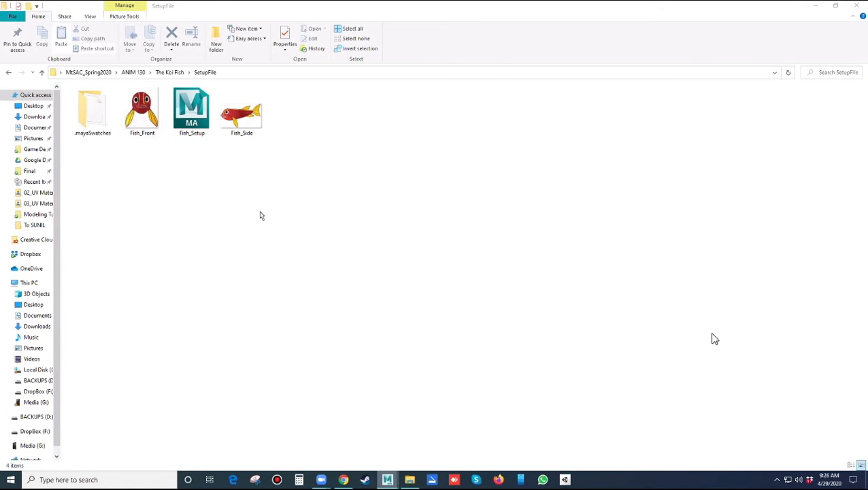
left_click(7, 15)
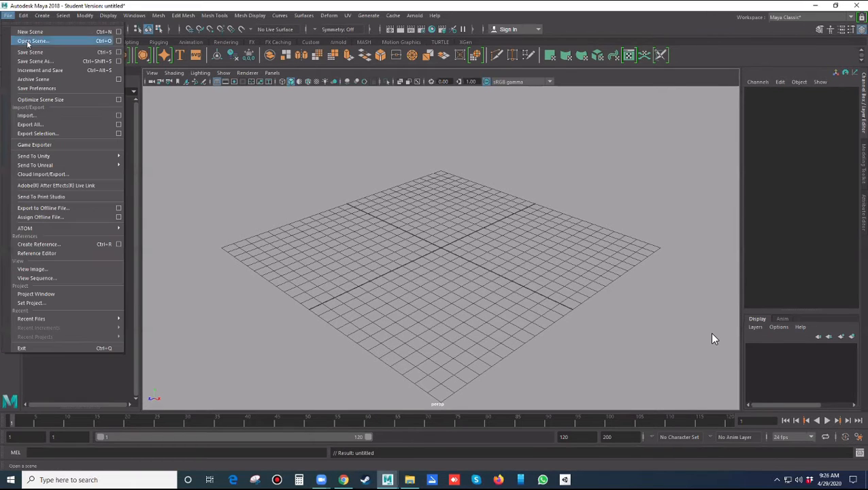
left_click(30, 41)
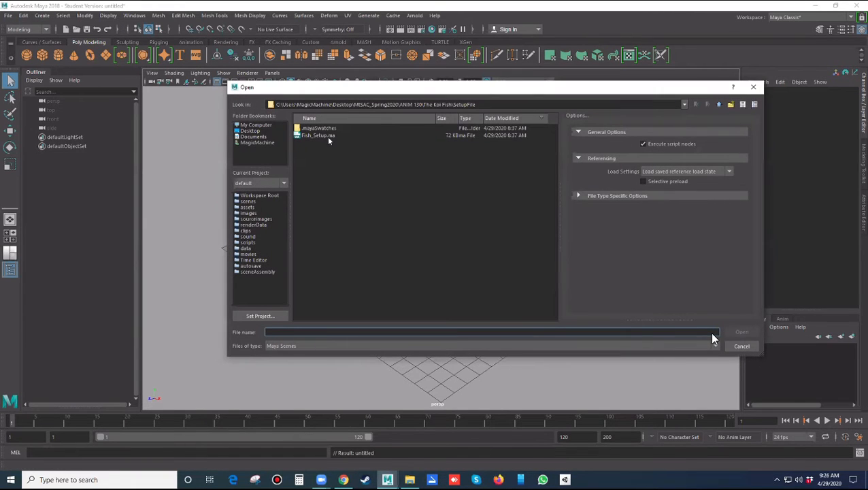
double_click(325, 136)
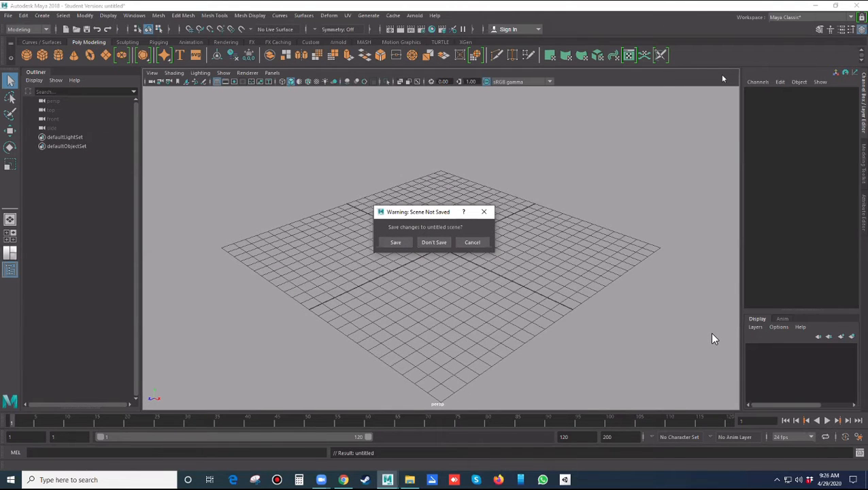
left_click(429, 242)
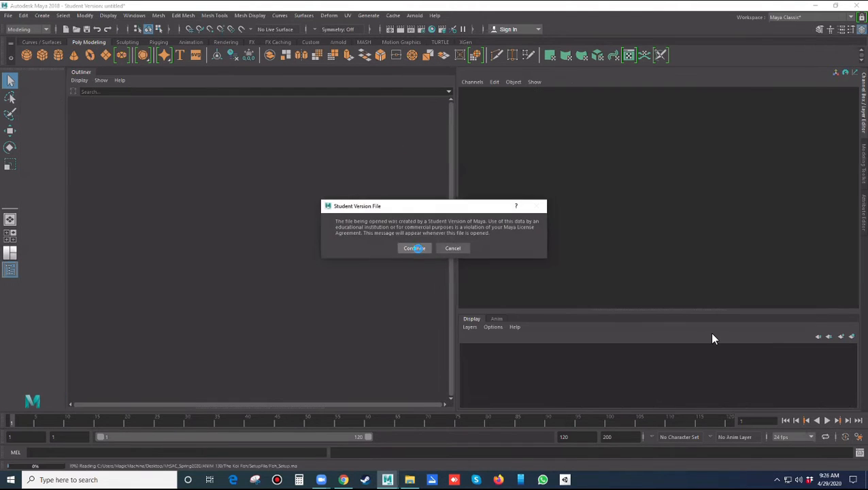
left_click(415, 248)
left_click(434, 266)
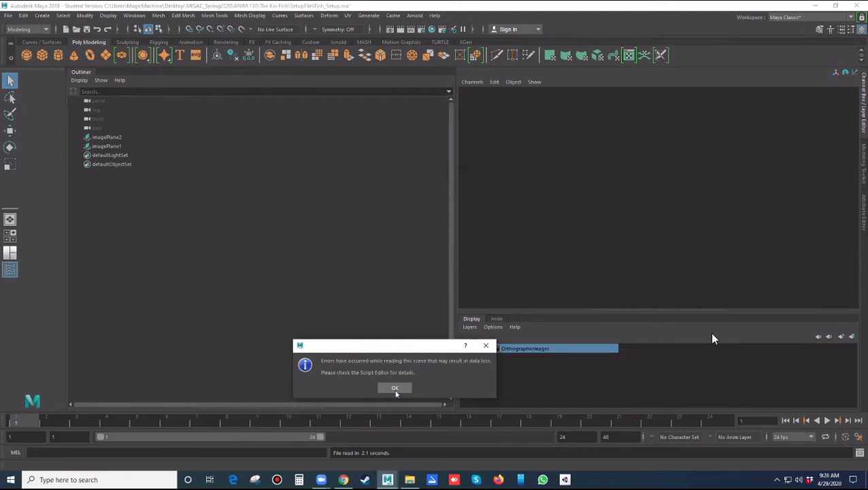
left_click(395, 388)
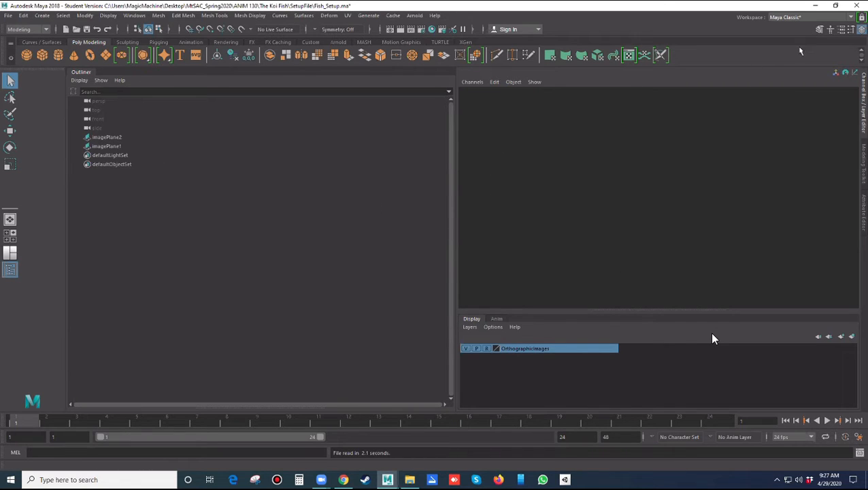
Reset the Maya Classic workspace and inspect the crossed fish image planes from the front and at an angle.
left_click(849, 20)
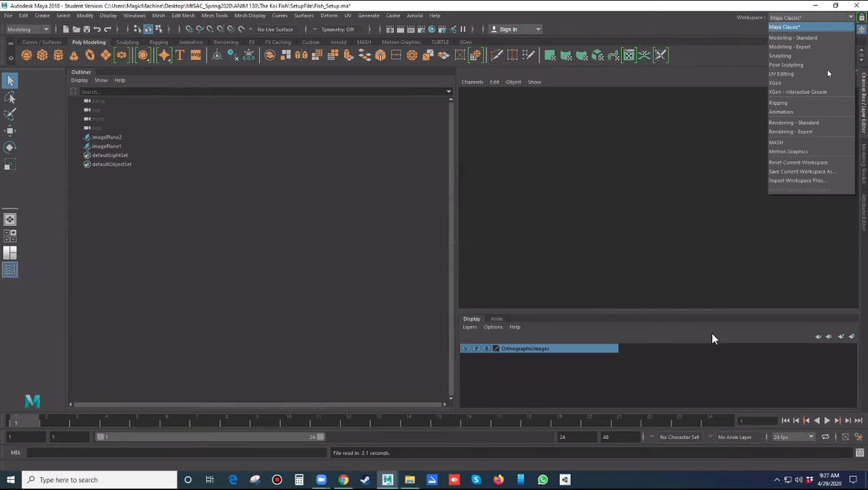
left_click(789, 163)
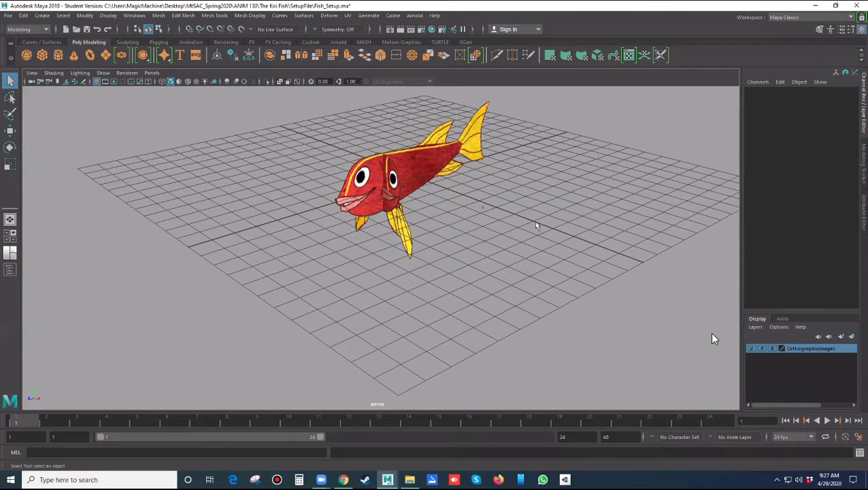
mouse_move(536, 225)
left_mouse_down("alt")
mouse_move(512, 227)
mouse_move(492, 253)
mouse_move(518, 264)
mouse_move(612, 240)
mouse_move(544, 253)
mouse_move(423, 244)
mouse_move(612, 253)
mouse_move(553, 261)
mouse_move(596, 240)
mouse_move(658, 244)
mouse_move(470, 252)
mouse_move(502, 238)
mouse_move(550, 242)
mouse_move(534, 242)
left_mouse_up("alt")
middle_click_drag(534, 242, 495, 185, "alt")
left_click_drag(496, 187, 522, 193, "alt")
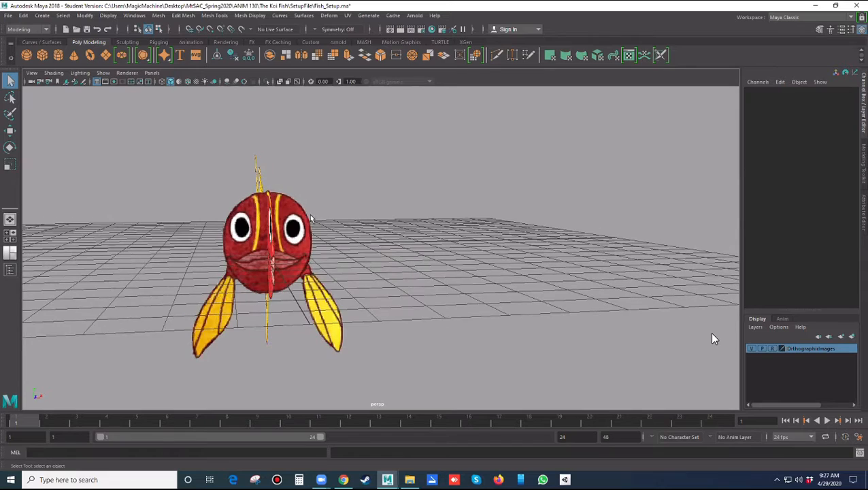
left_click_drag(385, 277, 365, 222, "alt")
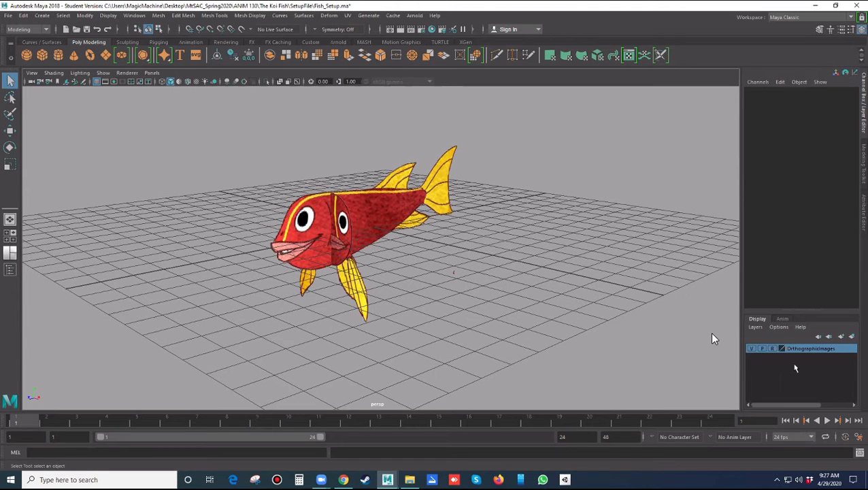
Turn off reference mode on the OrthographicImages layer and select the front and side fish image planes in turn.
left_click(351, 227)
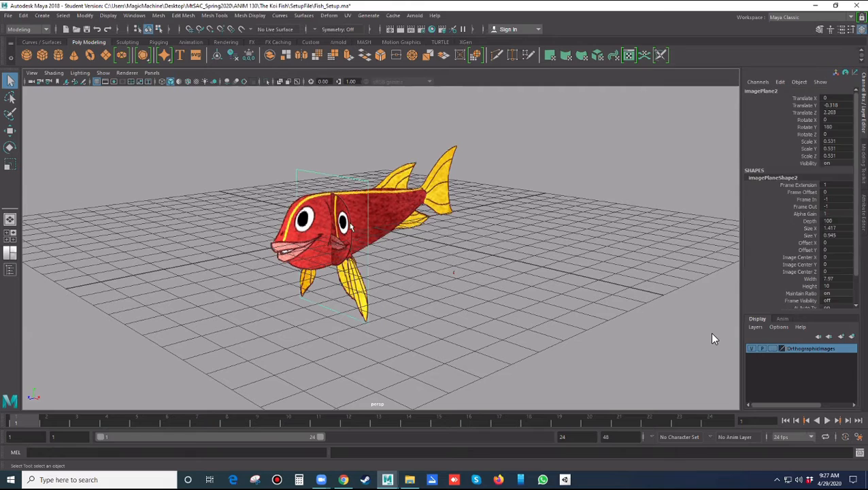
left_click(502, 278)
left_click(389, 211)
left_click(489, 271)
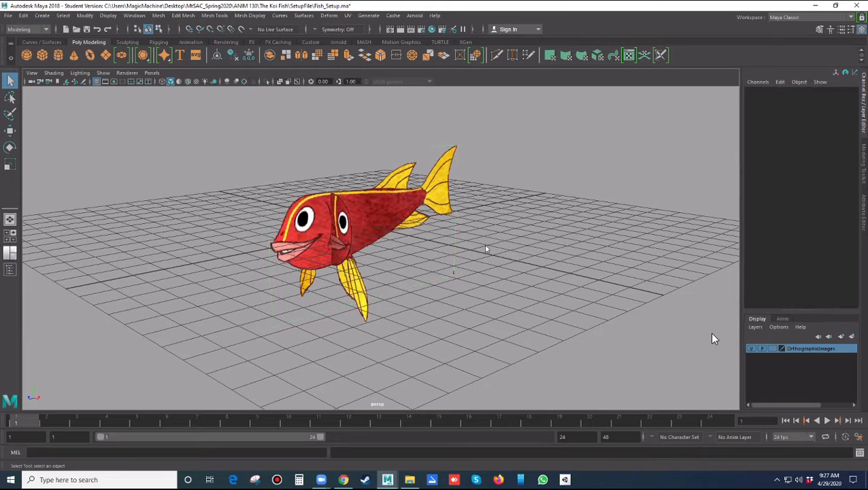
Create a temporary free image plane, moved about 8.9 units along X beside the fish, and delete it.
key("space")
left_click(446, 216)
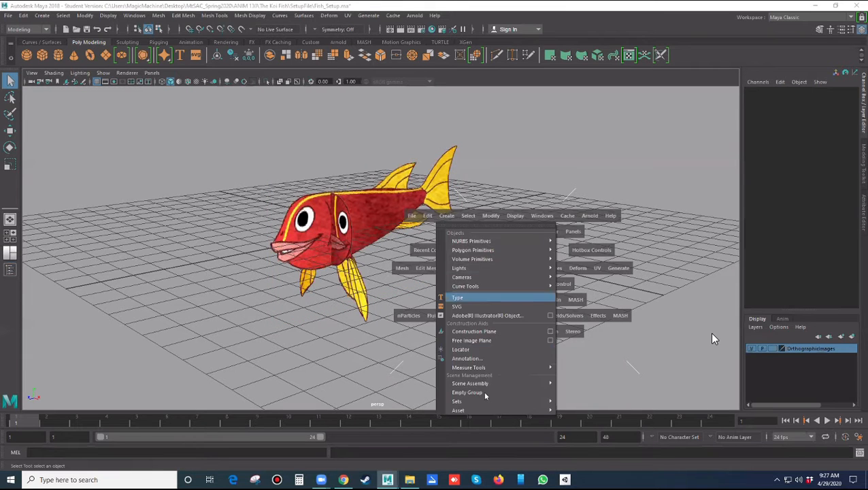
left_click(481, 342)
left_click_drag(405, 232, 604, 291)
scroll(603, 290, "down", 5)
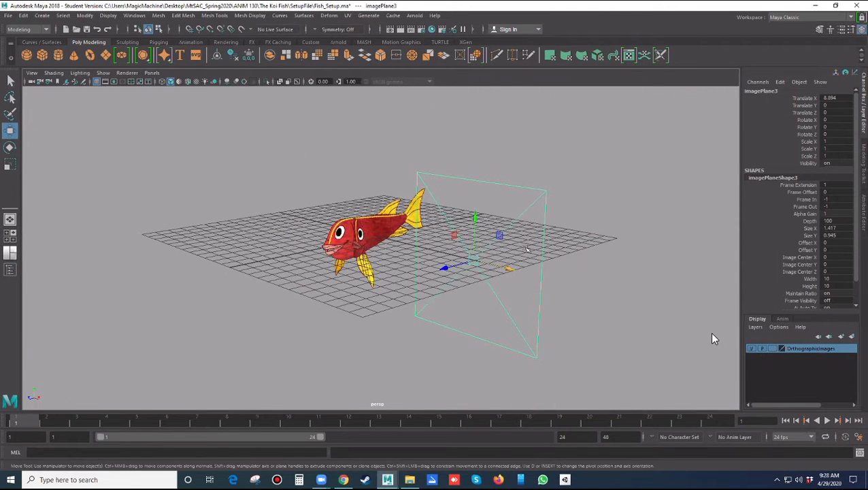
scroll(507, 272, "up", 4)
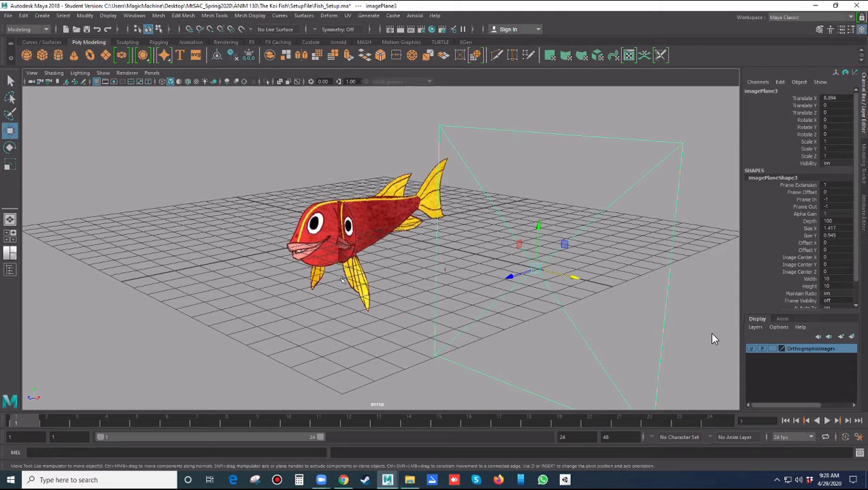
left_click(427, 258)
Select the side-view fish image plane, deselect it, and examine how both planes intersect from several angles.
left_click(404, 240)
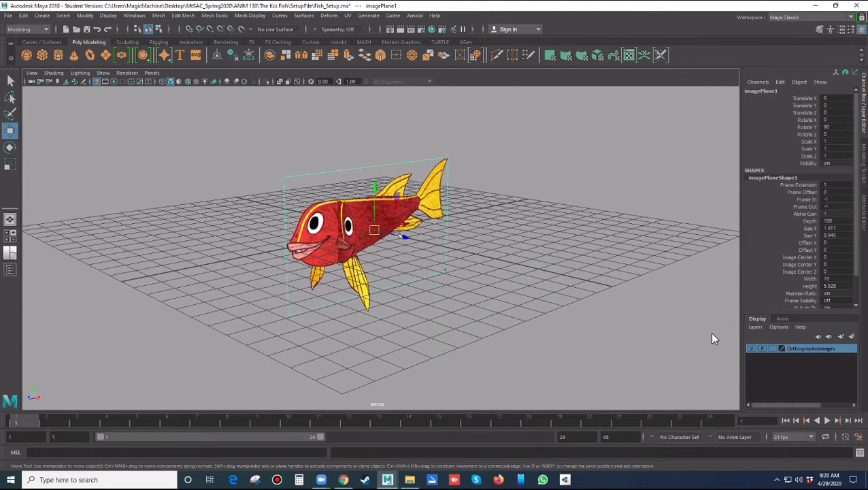
left_click(478, 233)
left_click_drag(479, 233, 368, 234, "alt")
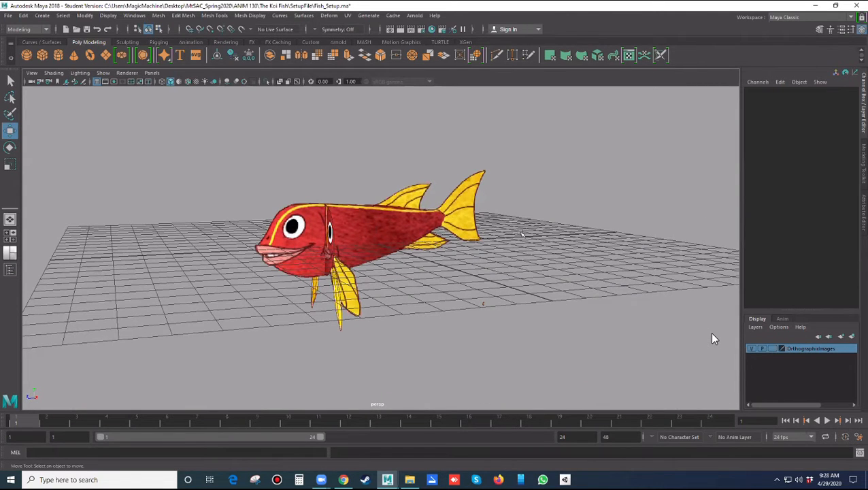
left_click_drag(525, 269, 411, 184, "alt")
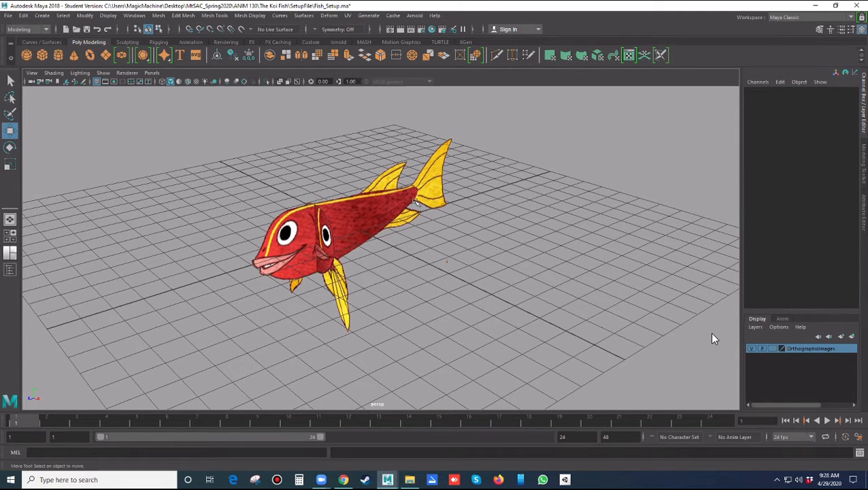
left_click_drag(382, 278, 394, 194, "alt")
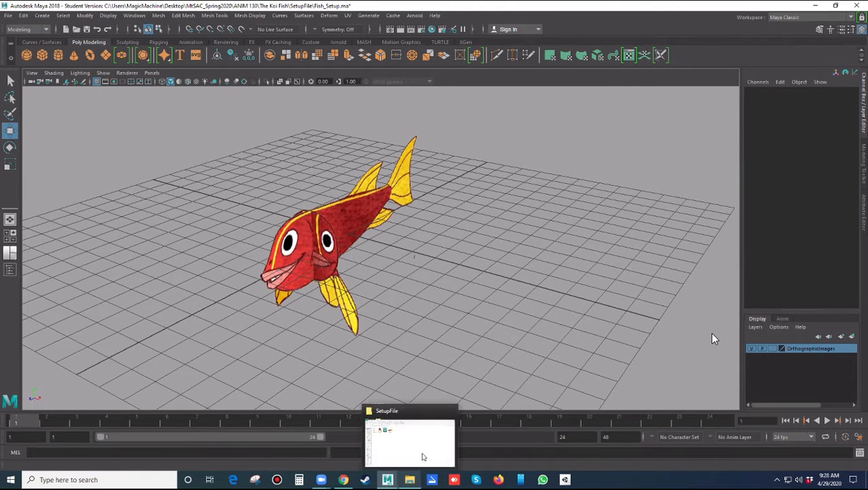
Switch to File Explorer and open the Koi Fish Modeling folder Modeling Tutorial STEPS from Dropbox in a maximized window.
left_click(422, 462)
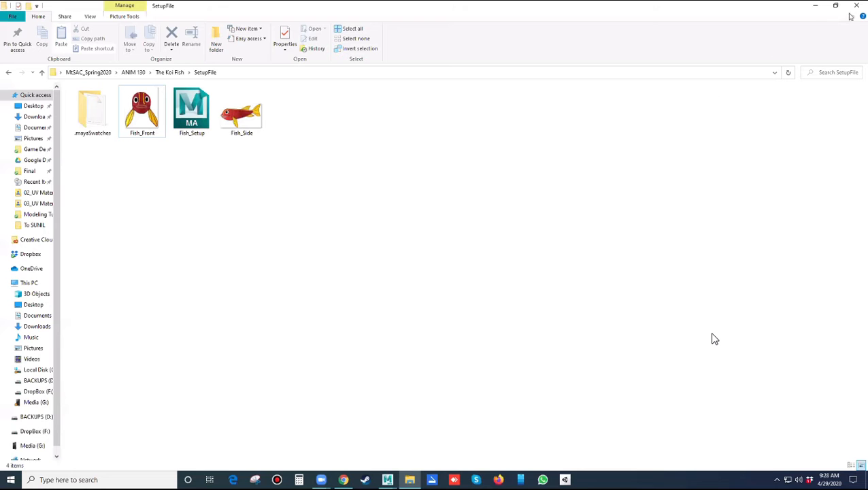
left_click(814, 5)
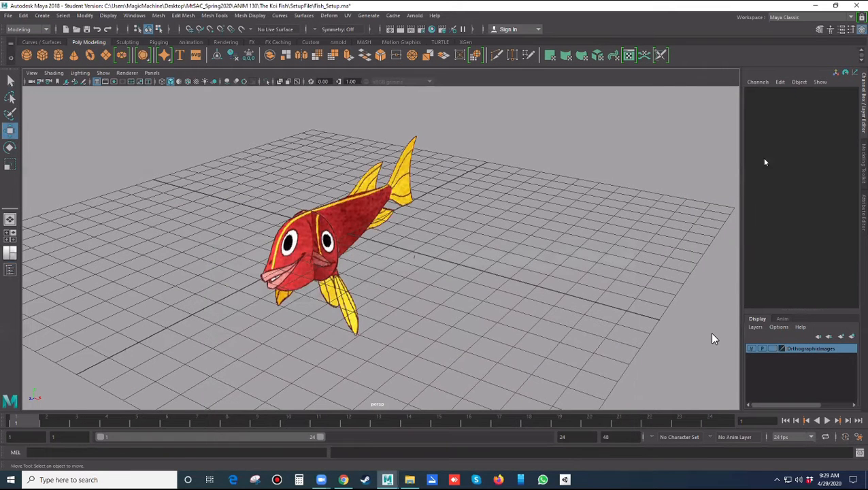
left_click(835, 6)
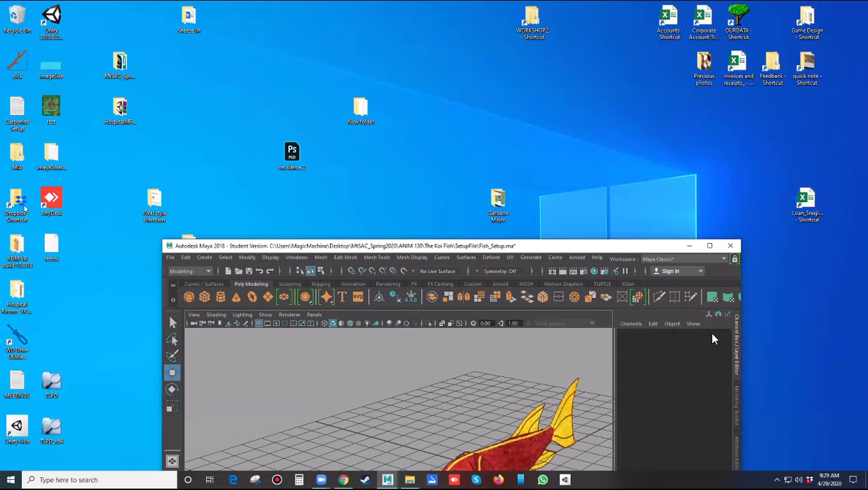
double_click(19, 200)
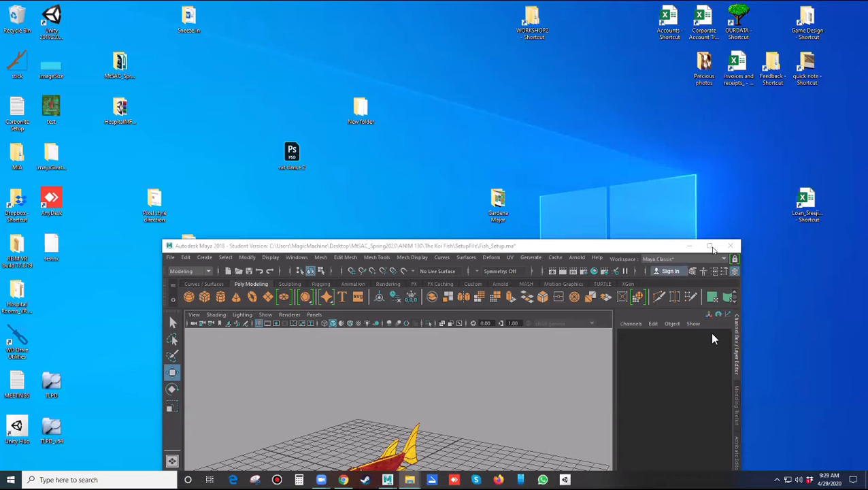
left_click(710, 246)
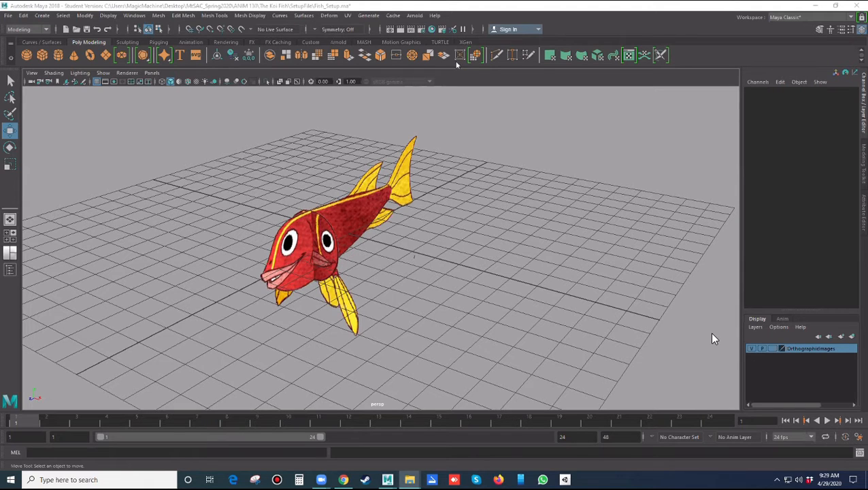
key("alt+Tab")
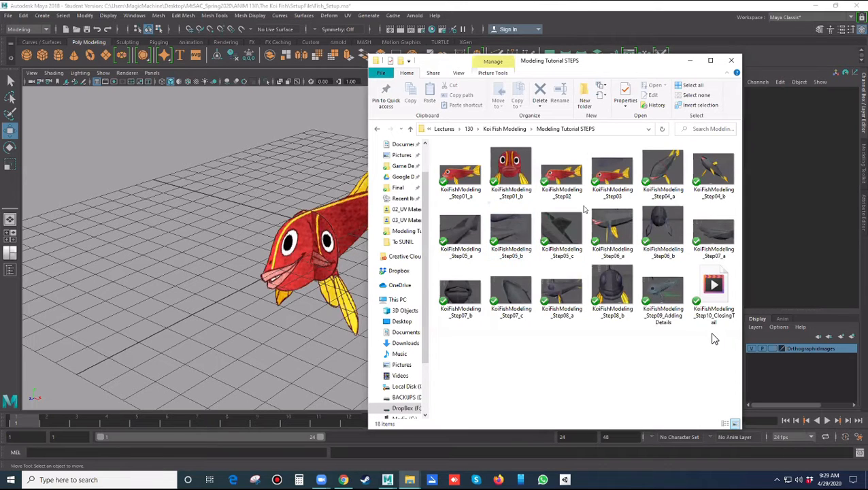
left_click(710, 60)
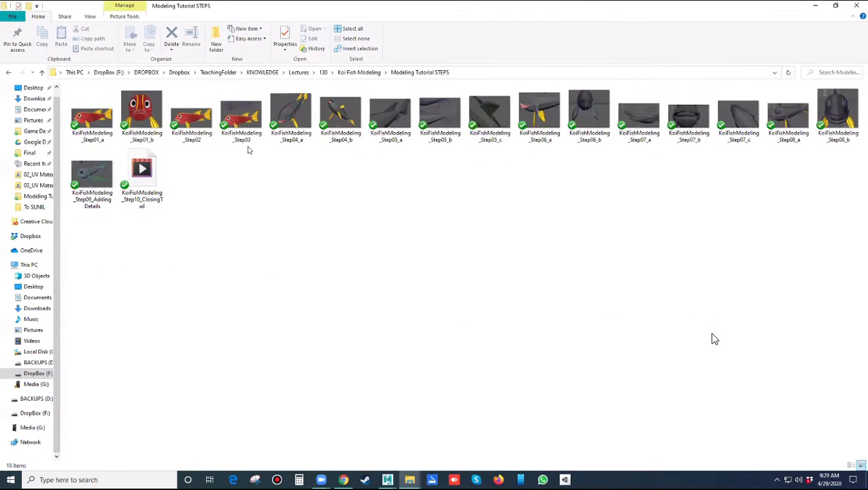
Open KoiFishModeling_Step01_a and examine the body-shaping reference images in order from Step01_a through Step04_b.
double_click(97, 122)
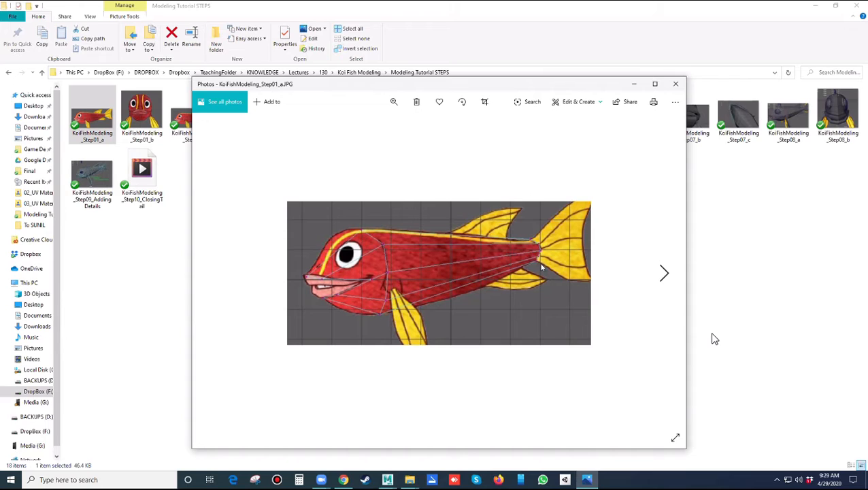
key("Right")
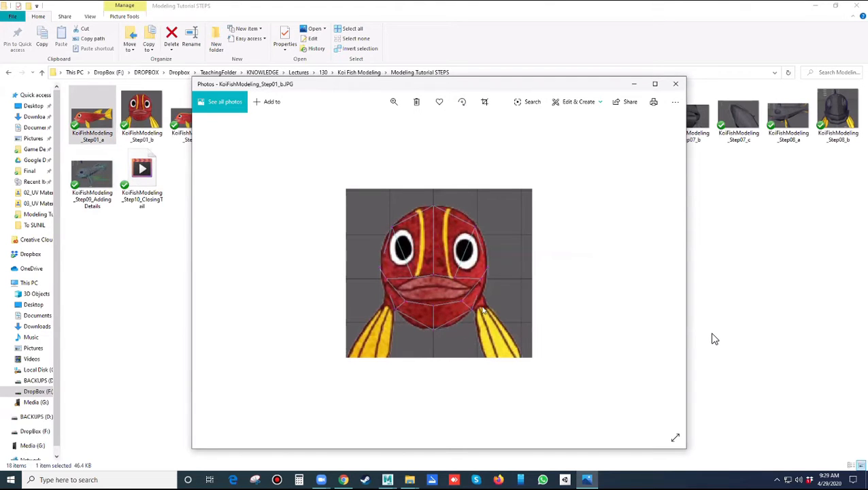
key("Right")
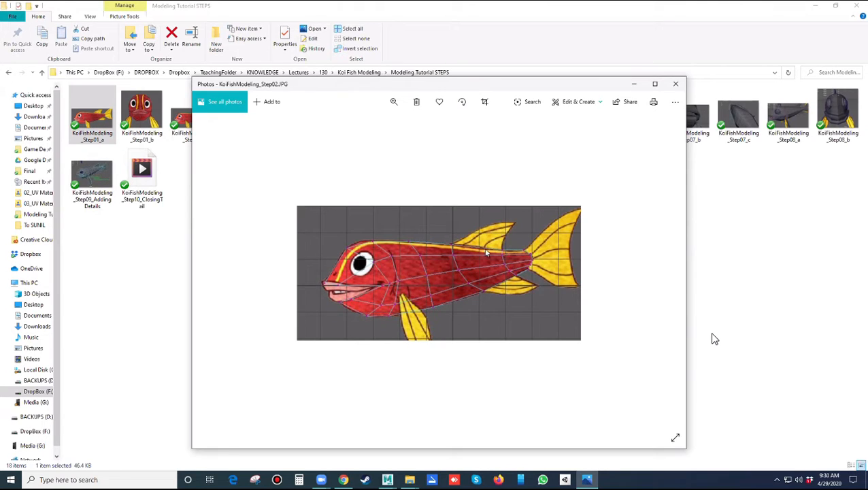
key("Right")
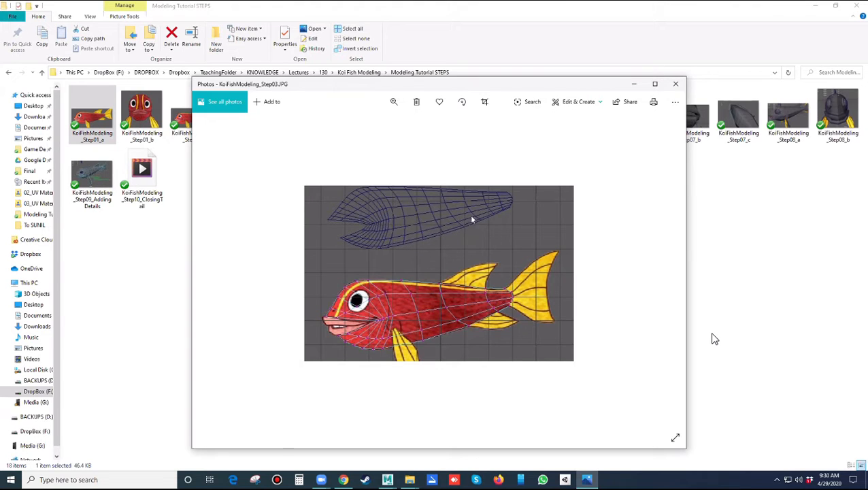
key("Right")
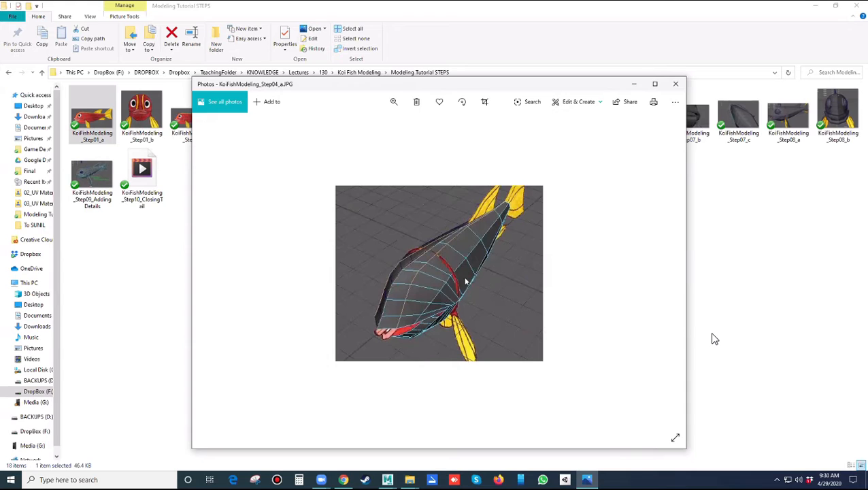
key("Right")
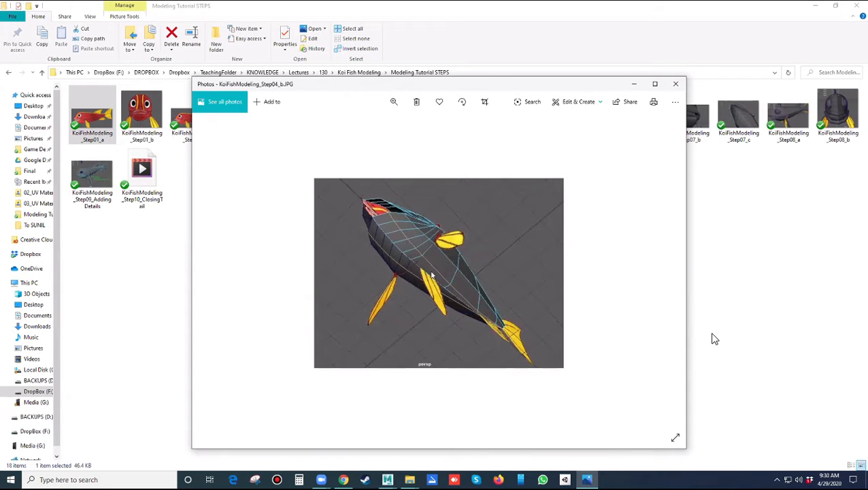
Examine the fin and tail modeling images in order from Step05_a through Step06_b.
key("Right")
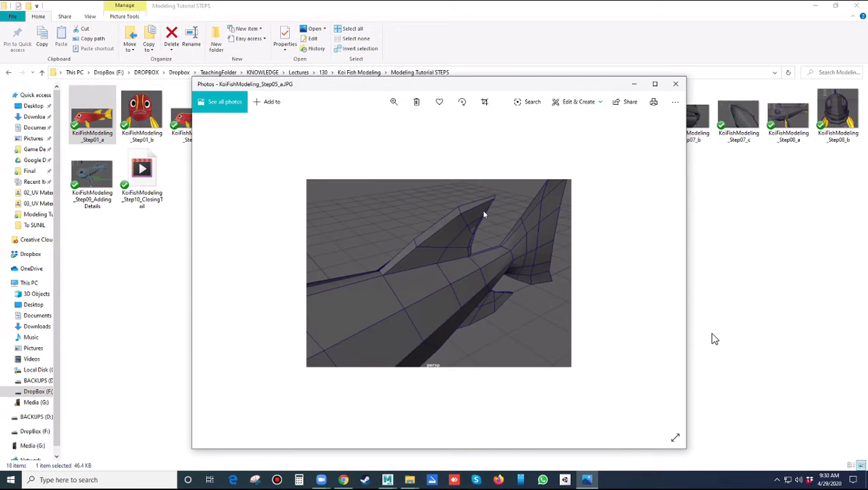
key("Right")
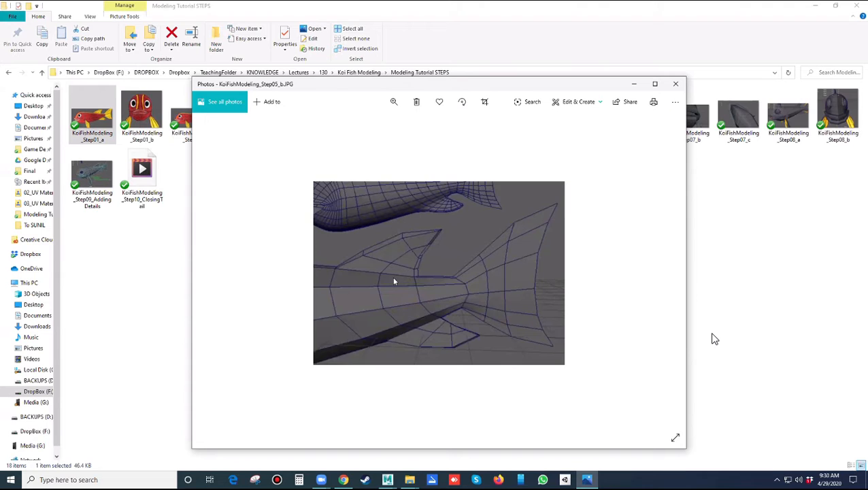
key("Right")
key("Right")
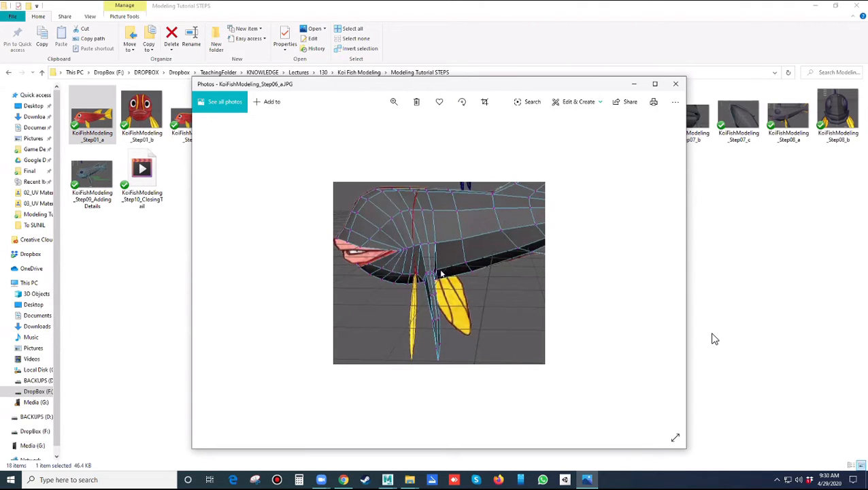
key("Right")
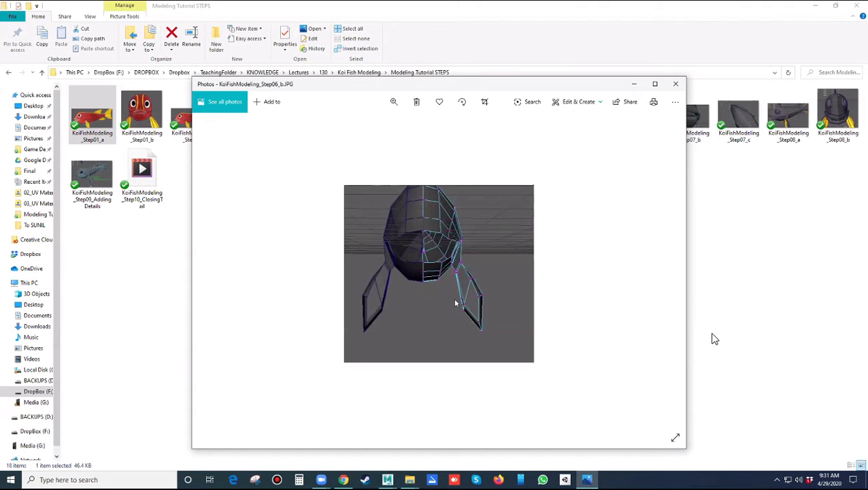
Examine the mouth, eye and detail images from Step07_a through Step09_Adding Details, and close the image viewer.
key("Right")
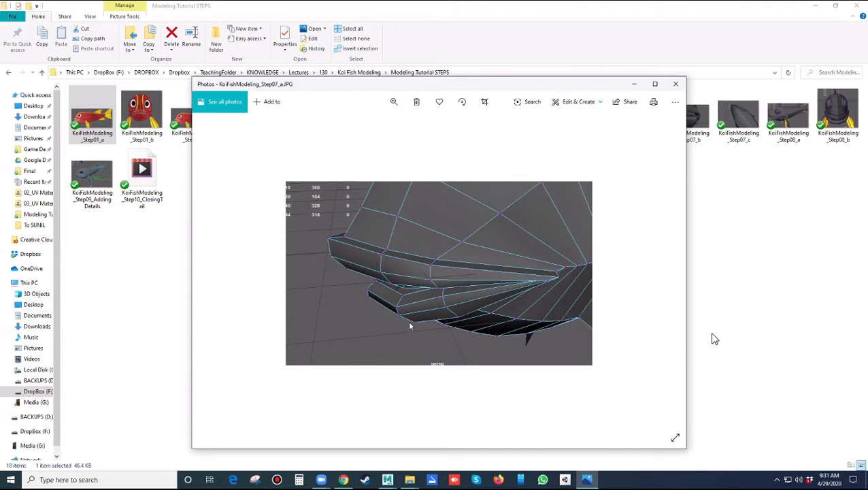
key("Right")
key("Right")
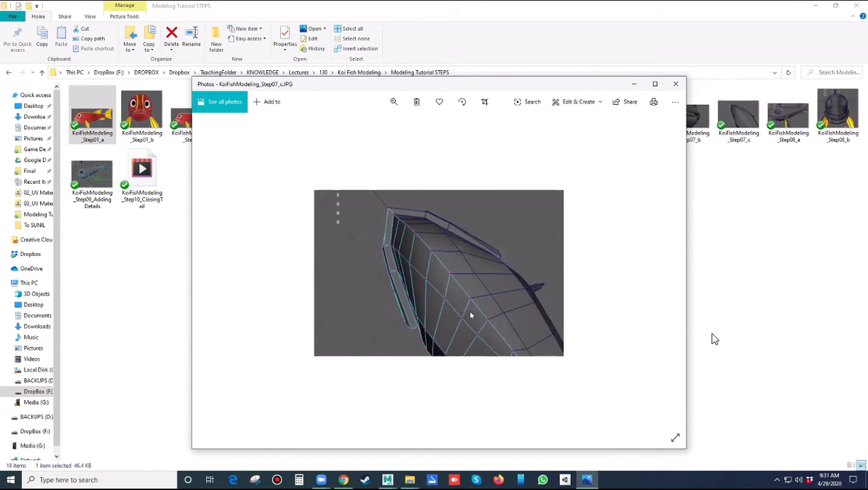
key("Right")
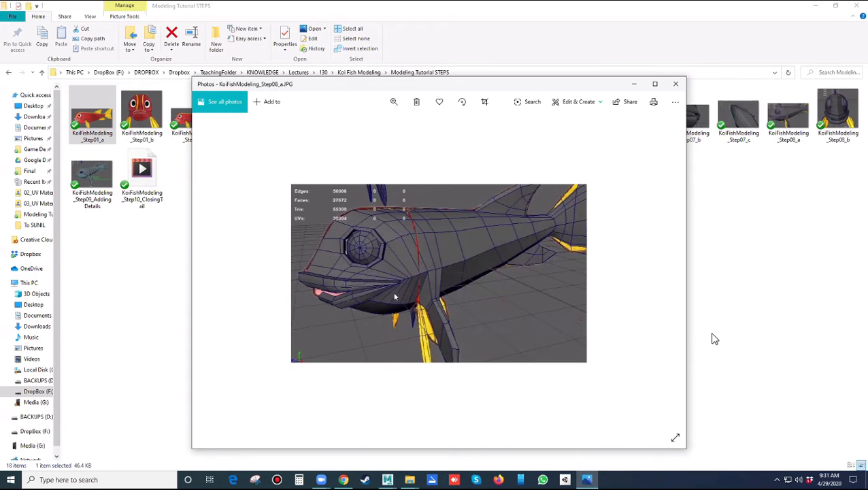
key("Right")
key("Right")
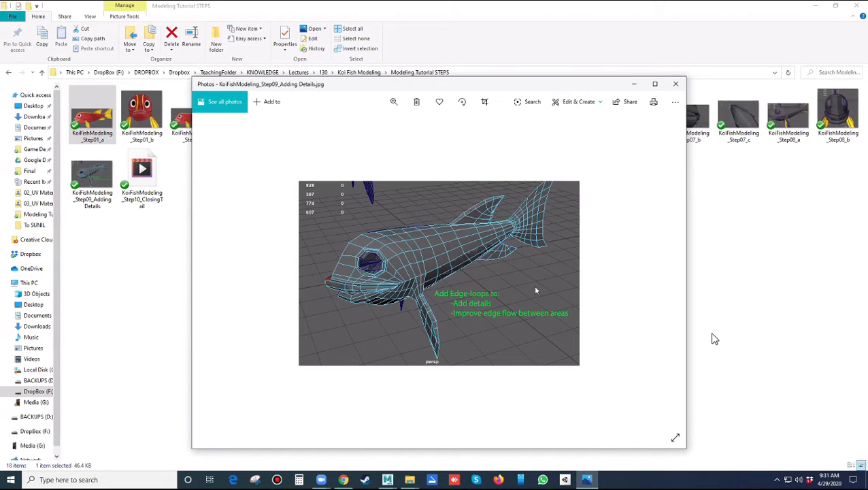
left_click(676, 85)
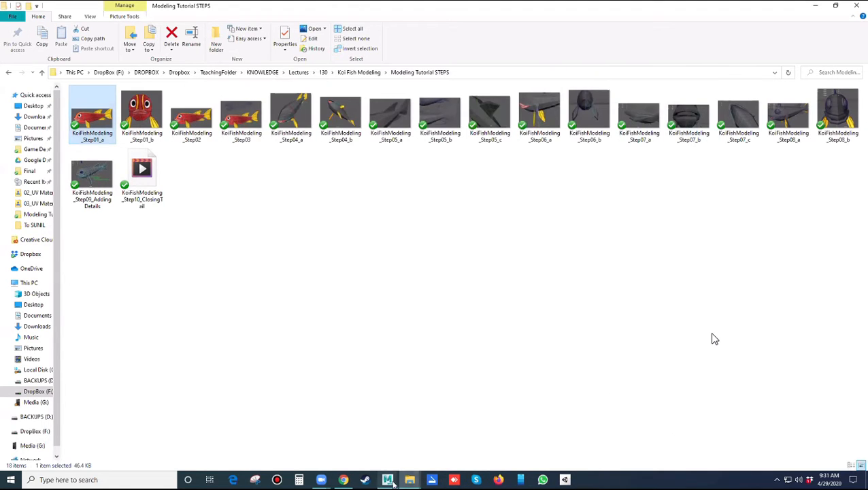
Switch back to Maya and set the OrthographicImages display layer to Reference mode.
mouse_move(388, 480)
left_click(435, 435)
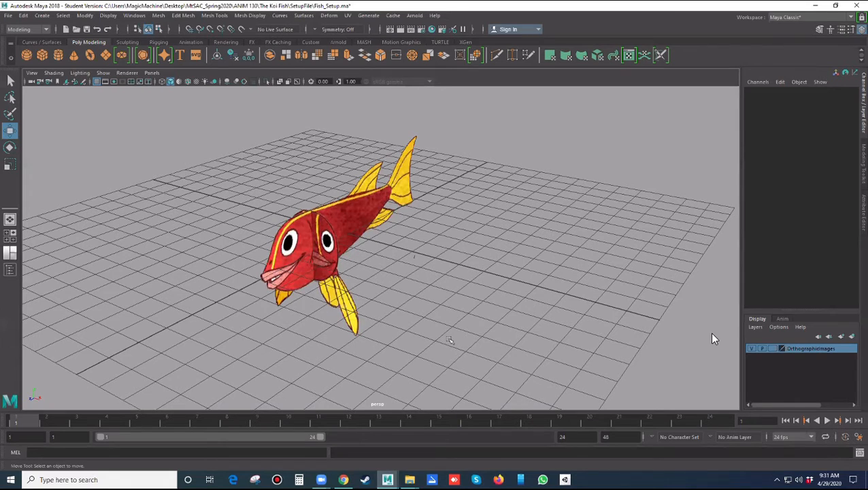
left_click_drag(411, 318, 505, 314, "alt")
left_click_drag(474, 286, 441, 271, "alt")
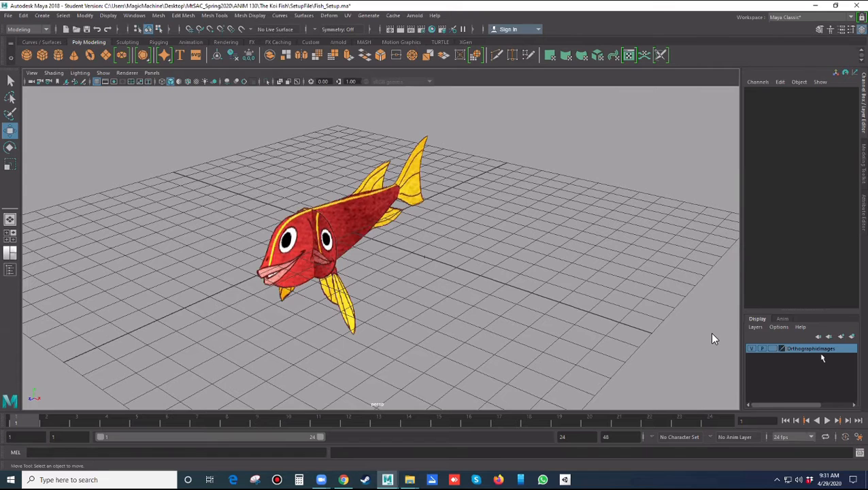
left_click(773, 347)
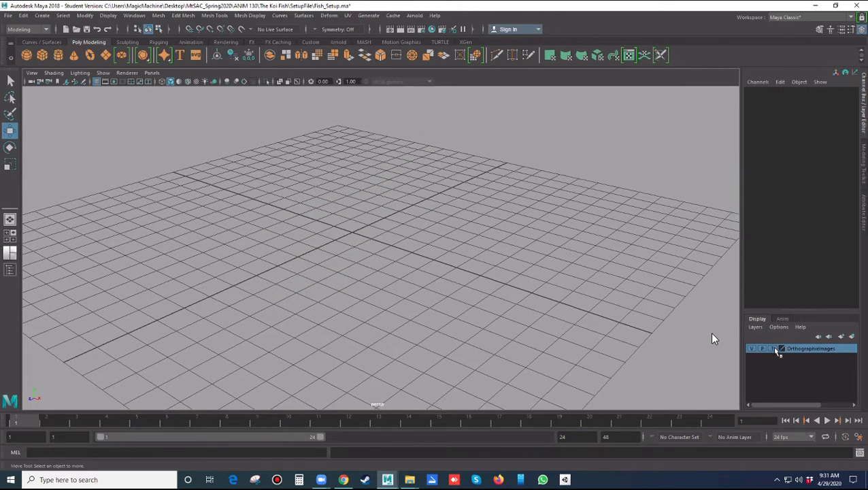
left_click(774, 348)
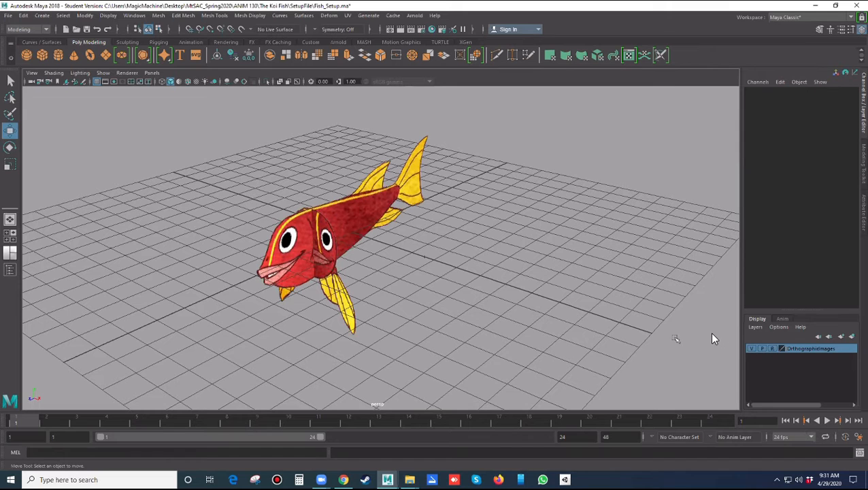
Create a polygon sphere and move it about 5.8 units along X beside the fish.
key("space")
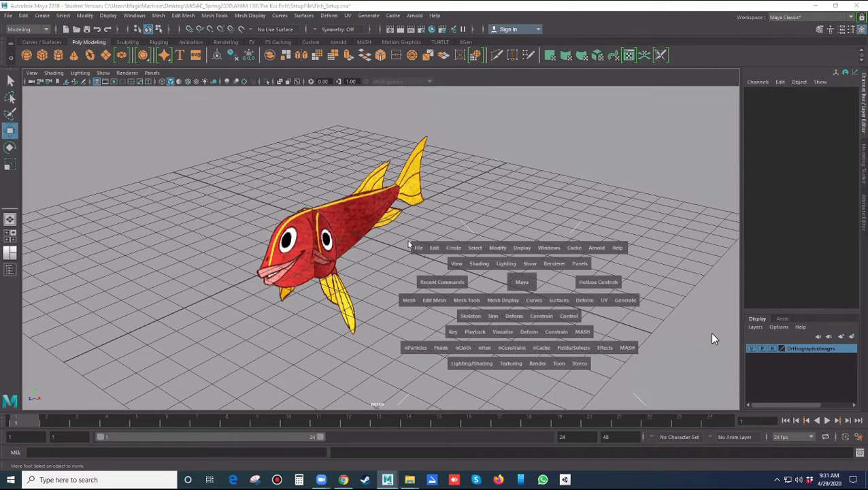
left_click(453, 247)
mouse_move(480, 282)
left_click(586, 290)
left_click_drag(385, 243, 511, 286)
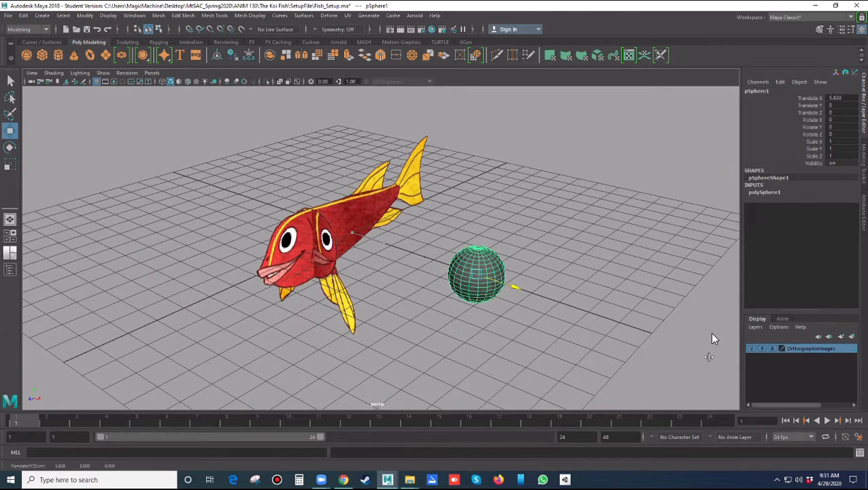
Put the sphere on a new display layer, set the layer to Template mode and try to select the sphere.
left_click(850, 336)
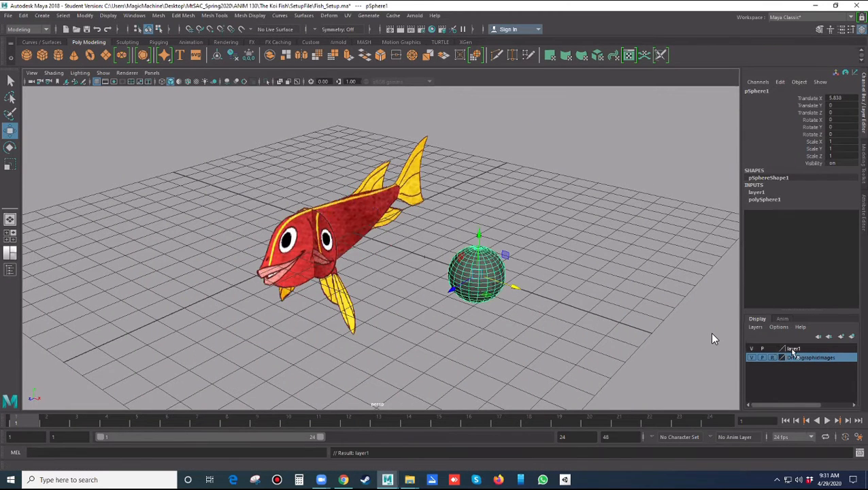
left_click(752, 349)
left_click(751, 348)
left_click(751, 348)
left_click(772, 348)
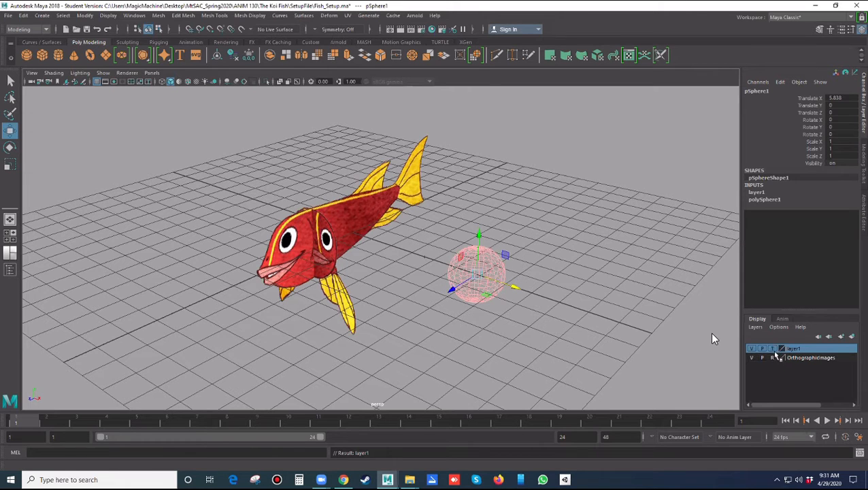
left_click(491, 271)
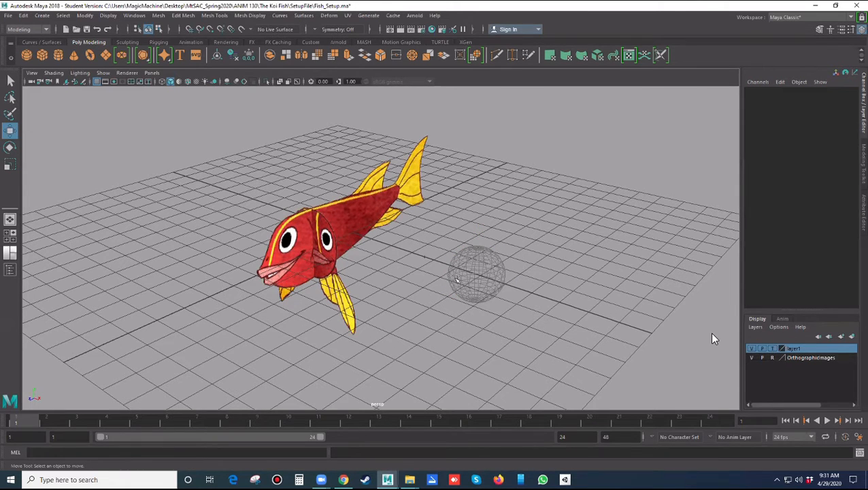
Compare the templated sphere across the four views, set its layer to Reference mode and hide the layer.
key("space")
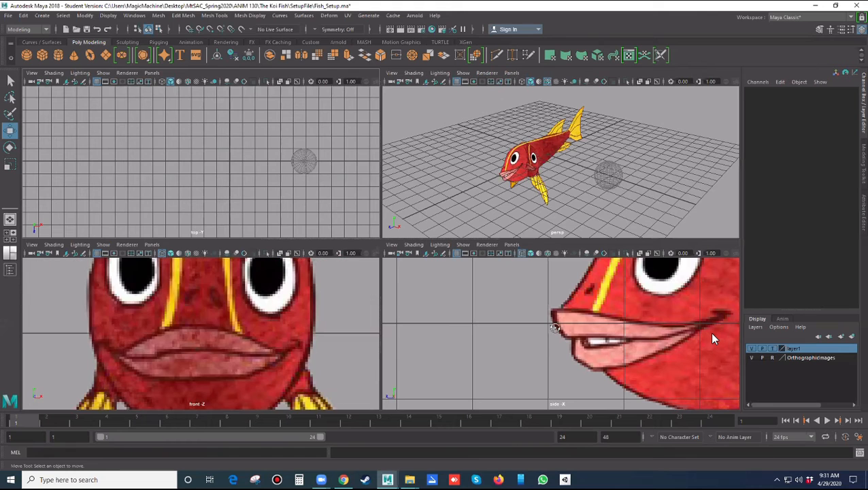
key("space")
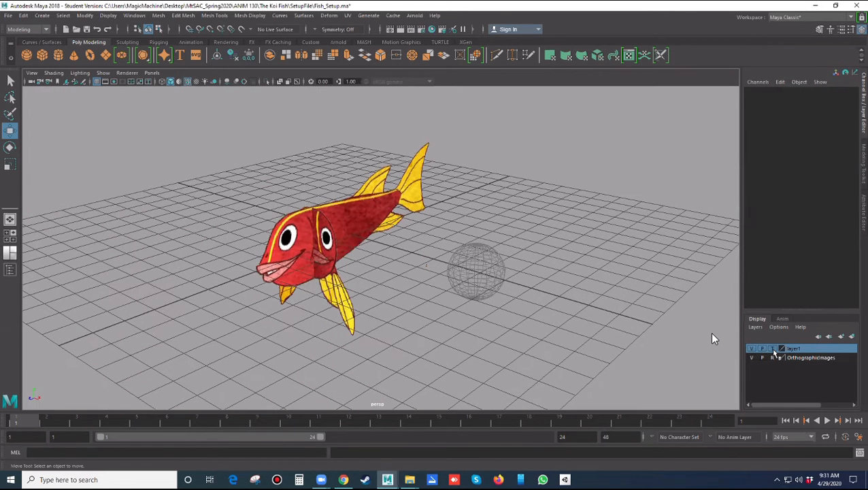
left_click(772, 348)
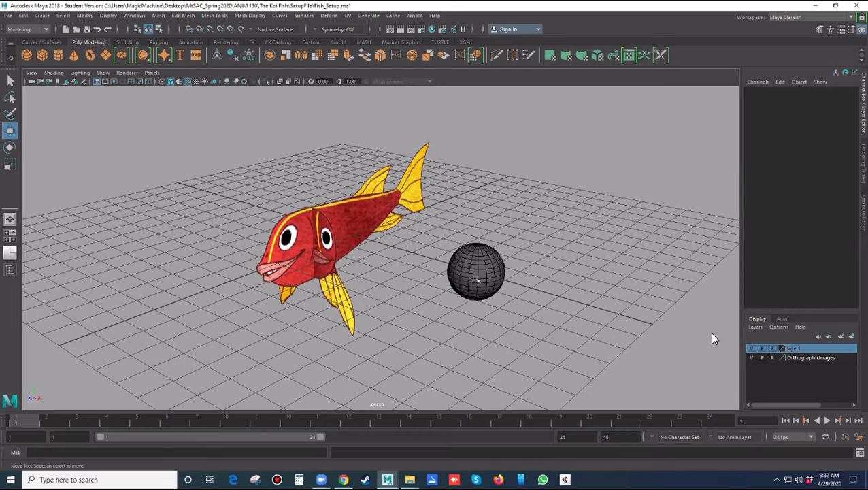
left_click_drag(478, 277, 481, 296, "alt")
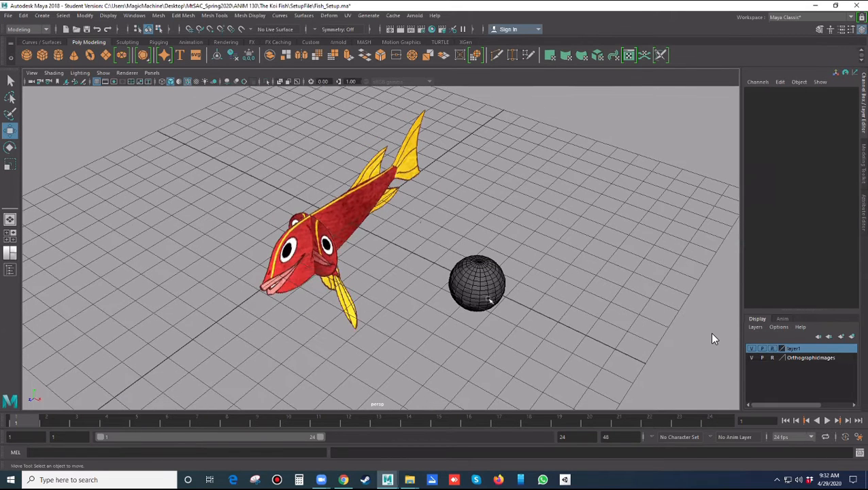
left_click(750, 348)
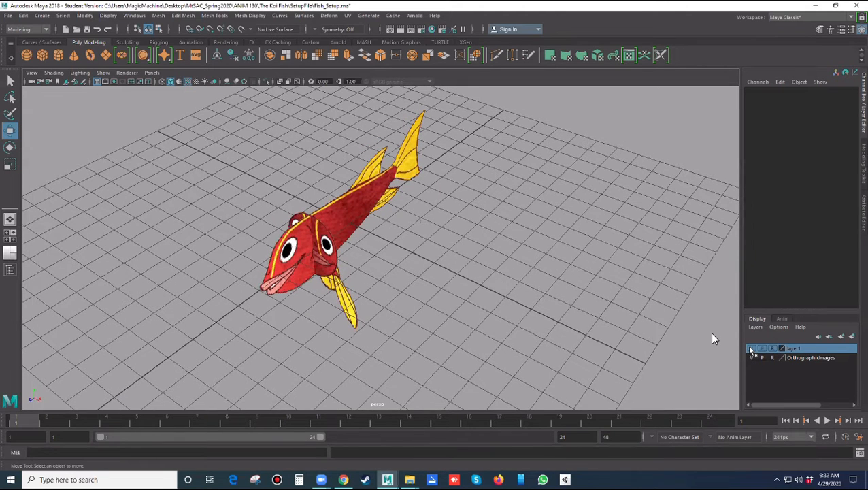
Show the sphere's layer in normal mode and move the sphere freely to about X 6.5, Y 1.3, Z -1.8.
left_click(750, 349)
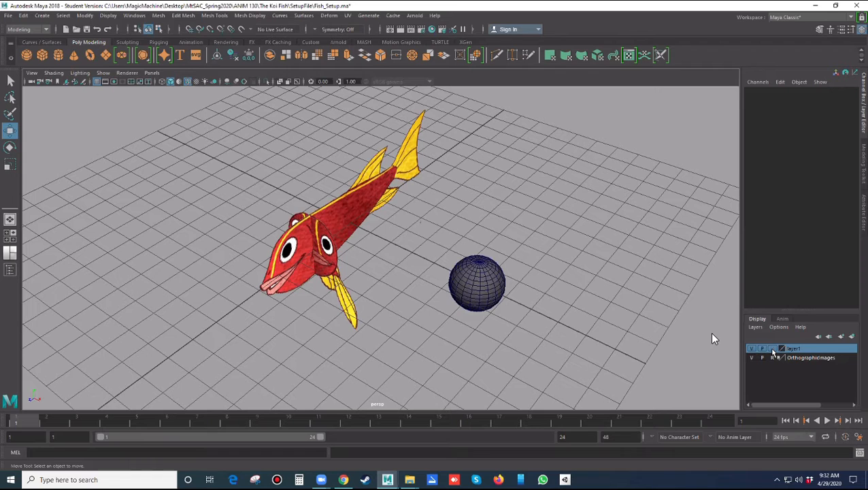
left_click(464, 288)
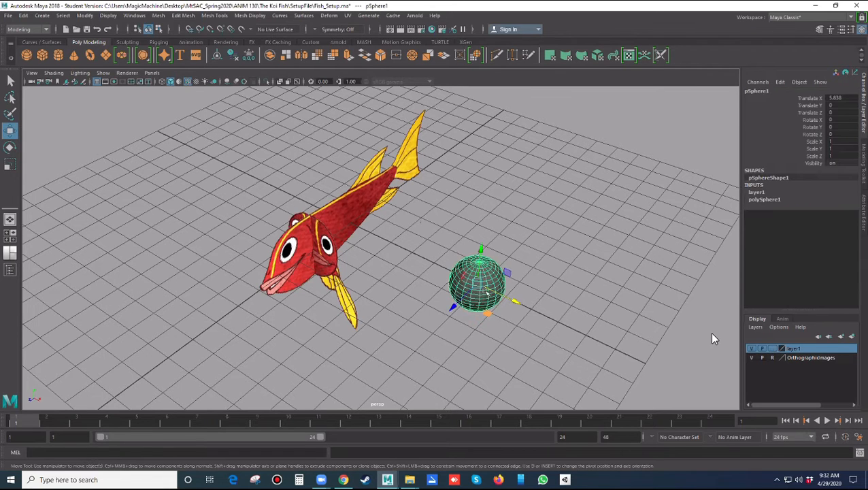
left_click_drag(480, 286, 527, 238)
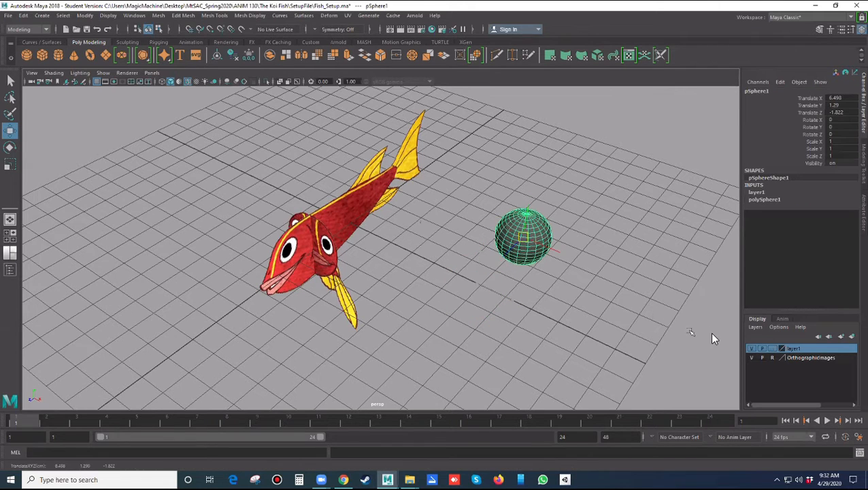
Delete the sphere's display layer and the test sphere.
right_click(806, 349)
left_click(791, 435)
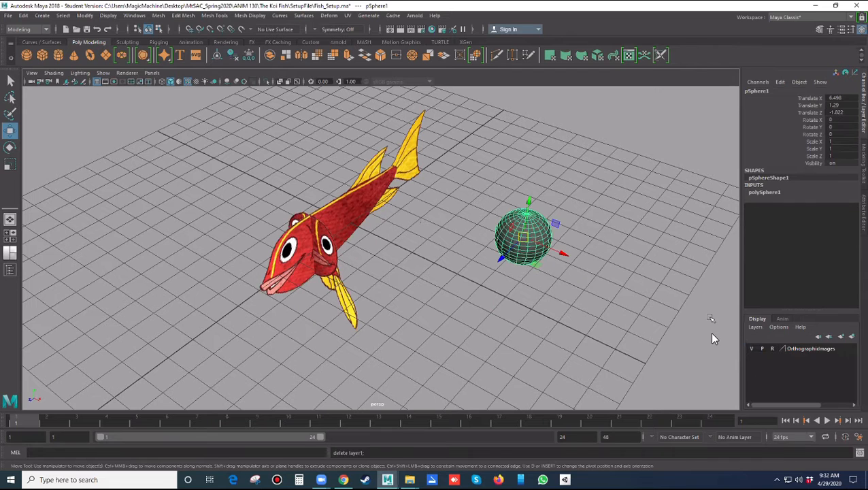
key("Delete")
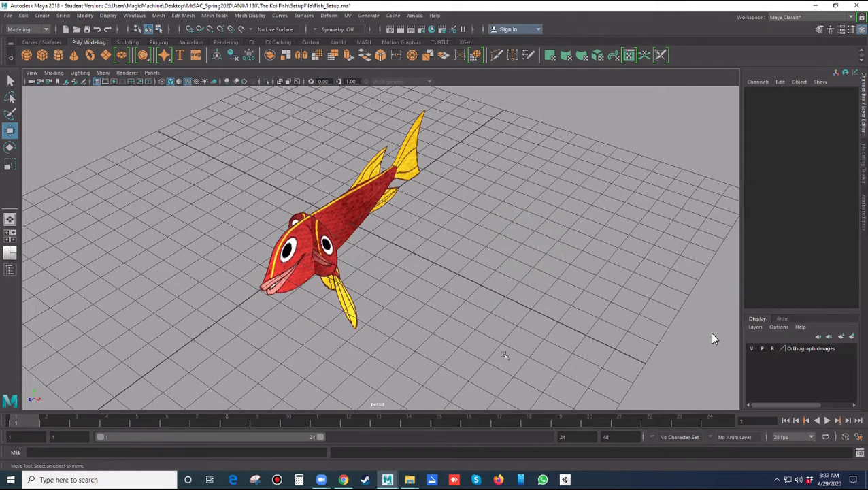
scroll(342, 242, "up", 2)
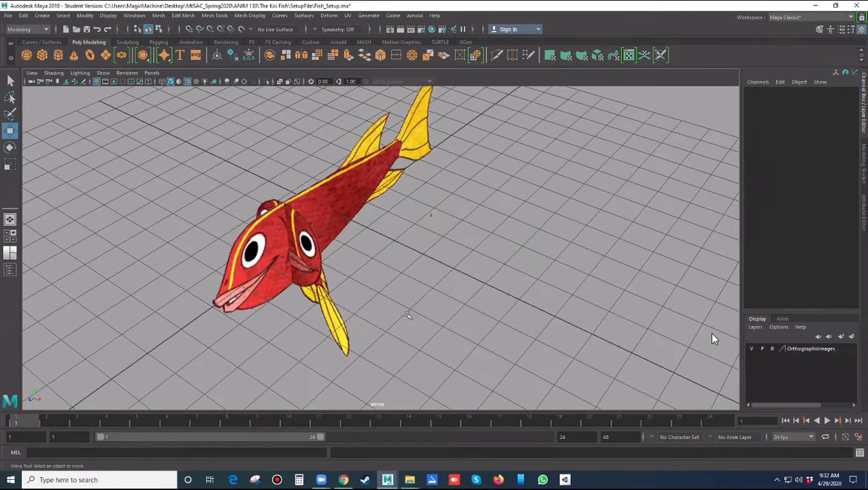
left_click_drag(408, 315, 367, 285, "alt")
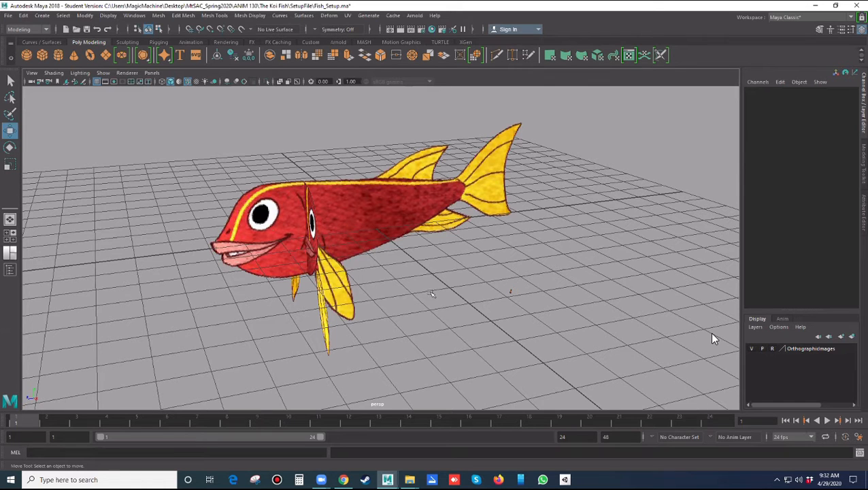
left_click_drag(402, 285, 319, 216, "alt")
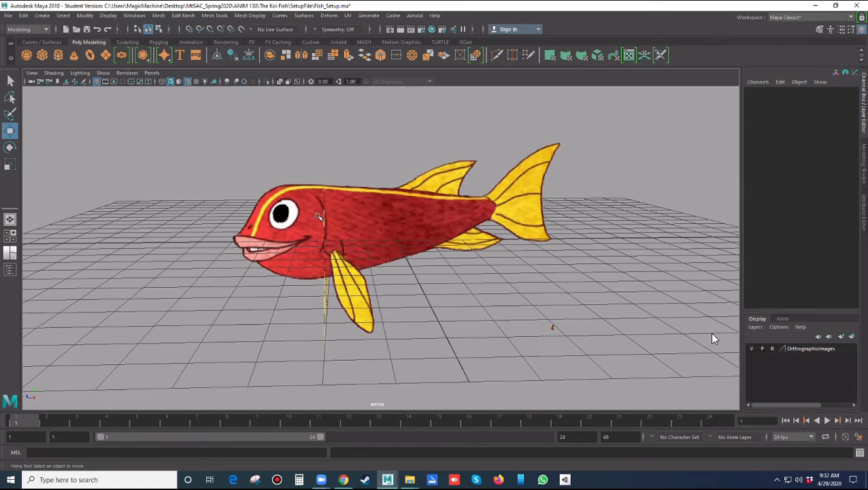
left_click(254, 479)
left_click(407, 98)
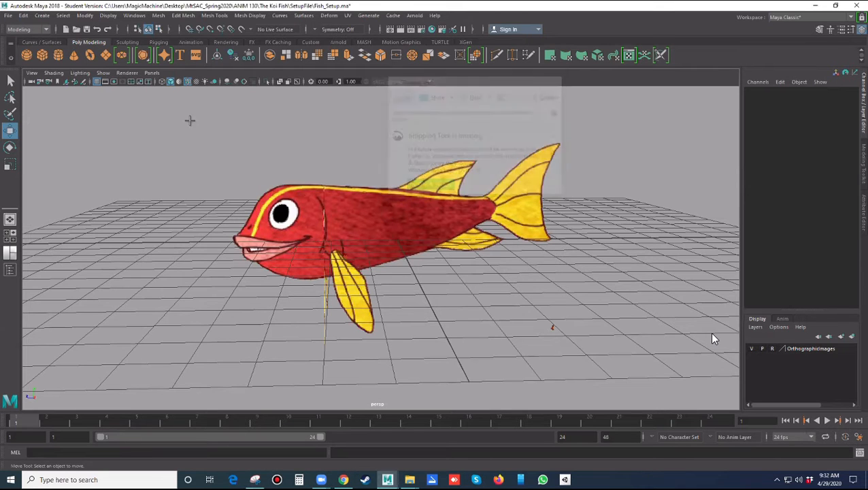
left_click_drag(186, 109, 678, 346)
left_click(716, 32)
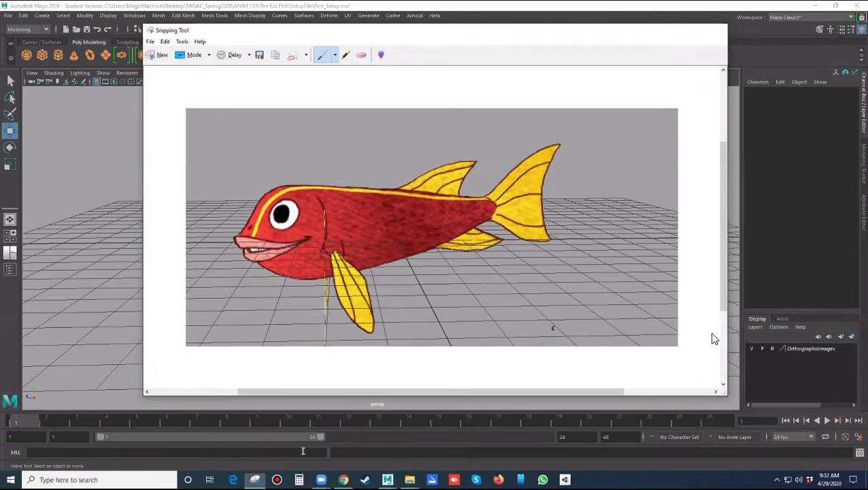
Start a full-screen 1920x1080 screen recording with the screen recorder.
left_click(277, 480)
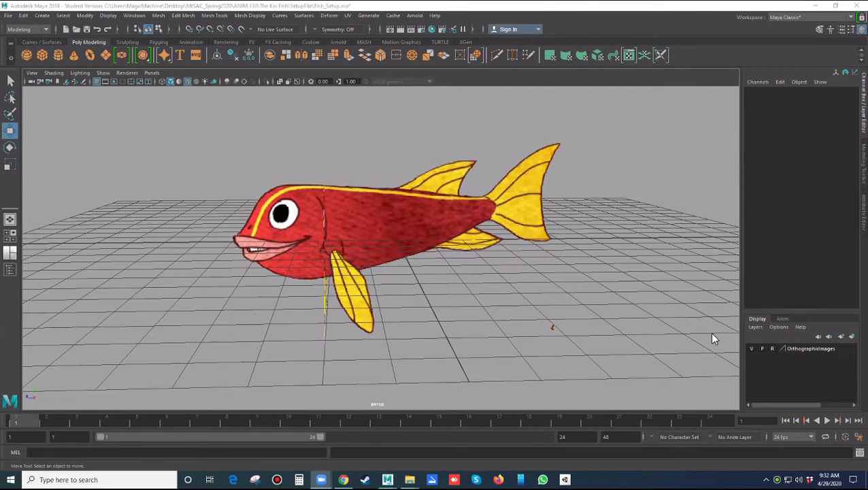
key("F12")
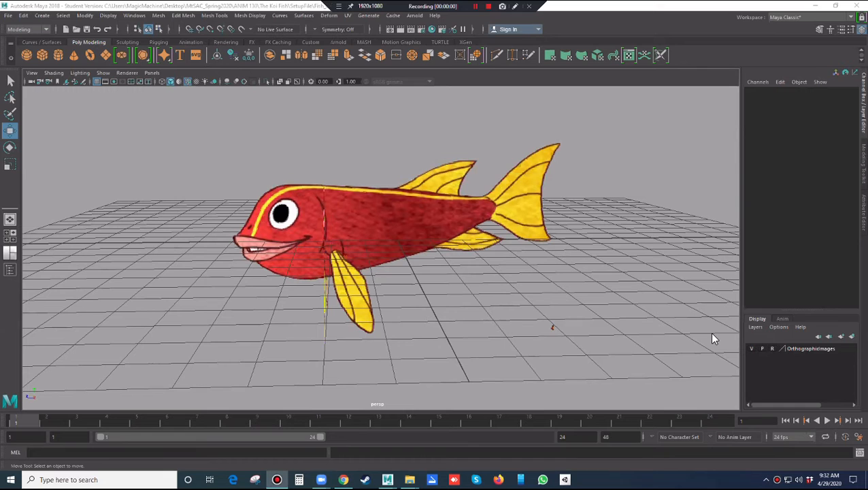
Examine the crossed front and side fish reference images from several angles in the perspective view.
mouse_move(465, 304)
left_mouse_down("alt")
mouse_move(474, 305)
mouse_move(466, 310)
left_mouse_up("alt")
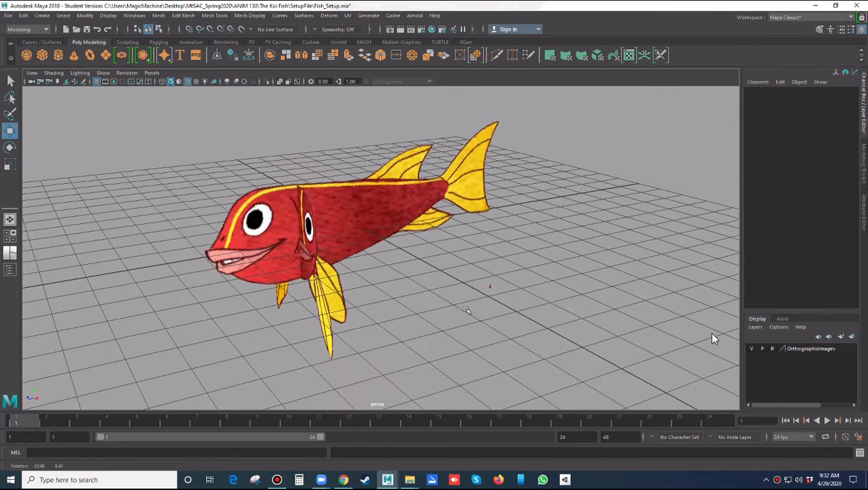
left_click_drag(390, 275, 407, 219, "alt")
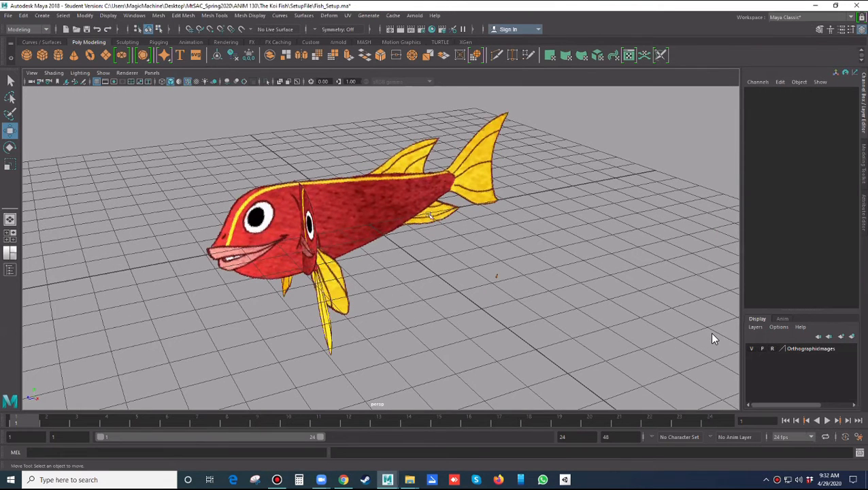
left_click_drag(436, 312, 410, 294, "alt")
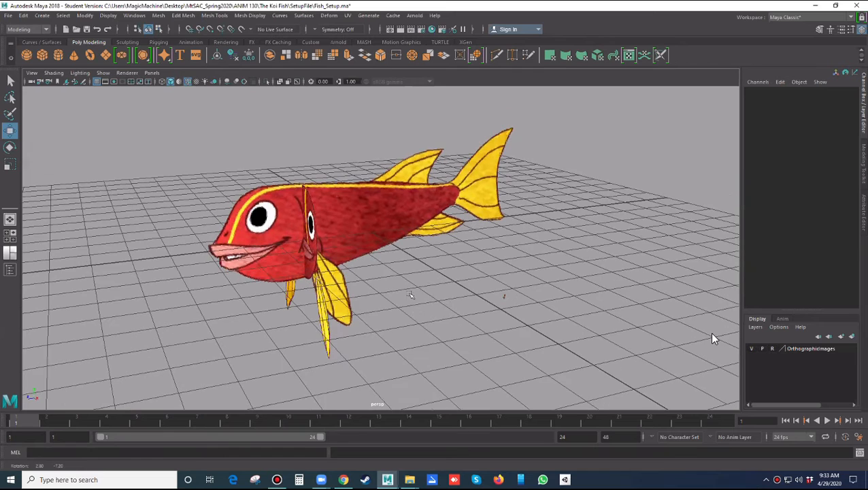
left_click_drag(421, 326, 443, 296, "alt")
left_click_drag(320, 193, 326, 187, "alt")
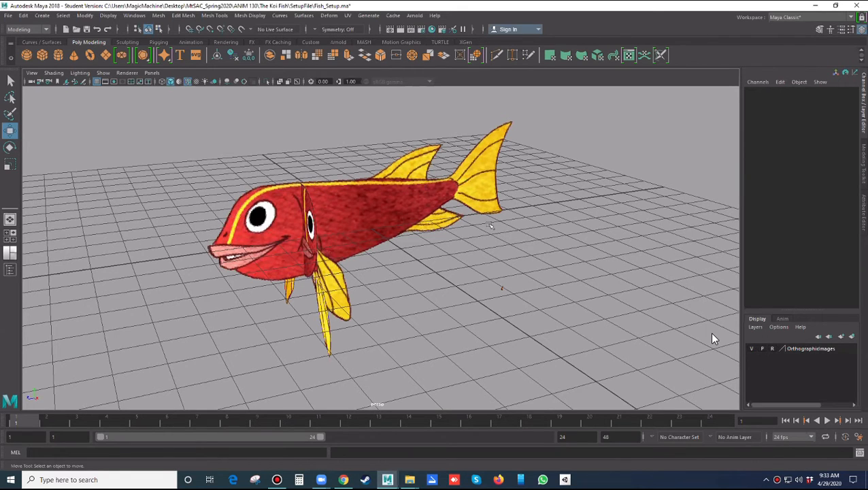
left_click_drag(536, 302, 494, 269, "alt")
left_click_drag(537, 312, 474, 284, "alt")
Create a polygon cylinder at the origin and set its X rotation to 90 degrees.
key("space")
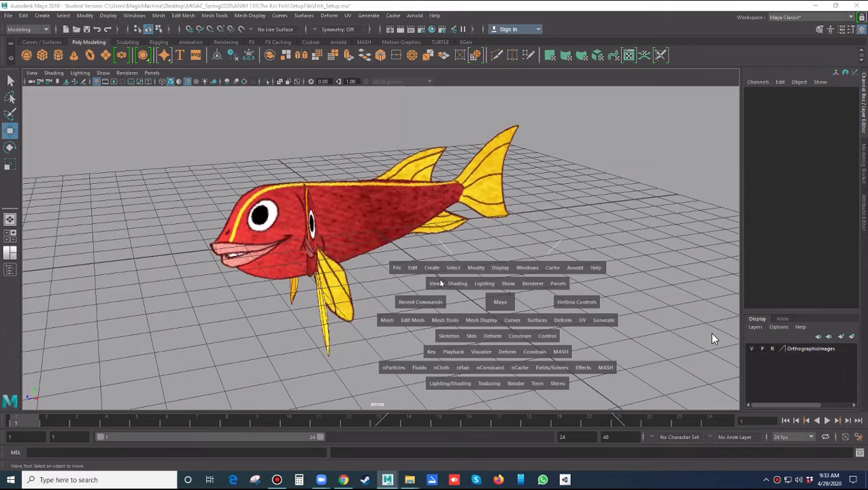
left_click(431, 267)
mouse_move(476, 301)
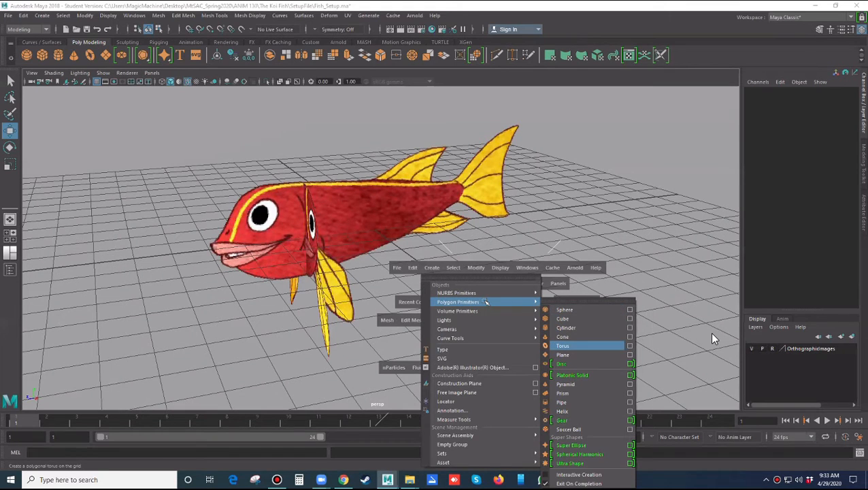
left_click(565, 327)
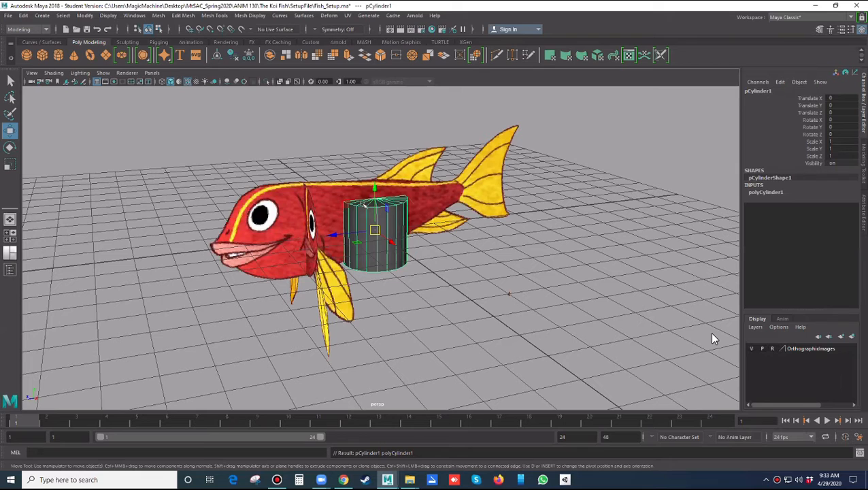
key("e")
left_click_drag(354, 199, 328, 278)
left_click(838, 120)
type("90")
key("Return")
Move the cylinder along Z to about -7.2, behind the fish's tail.
left_click_drag(437, 311, 521, 328, "alt")
left_click_drag(824, 119, 833, 97, "alt")
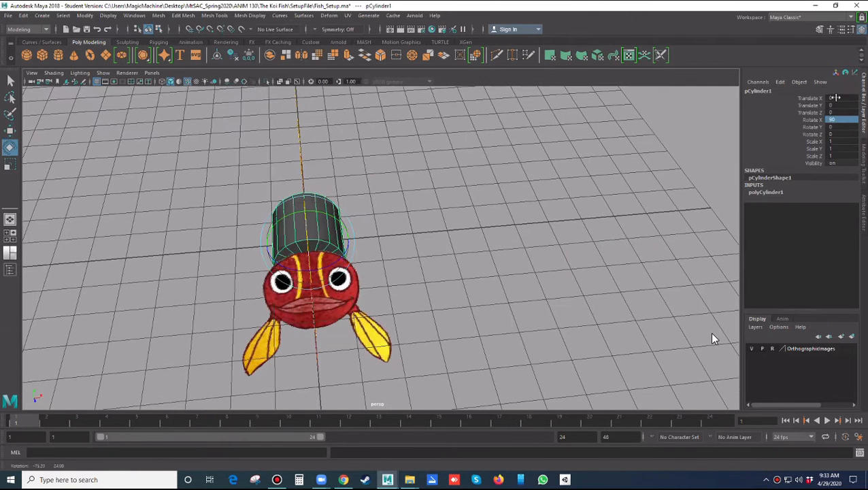
left_click_drag(474, 254, 508, 254, "alt")
left_click_drag(388, 232, 348, 238, "alt")
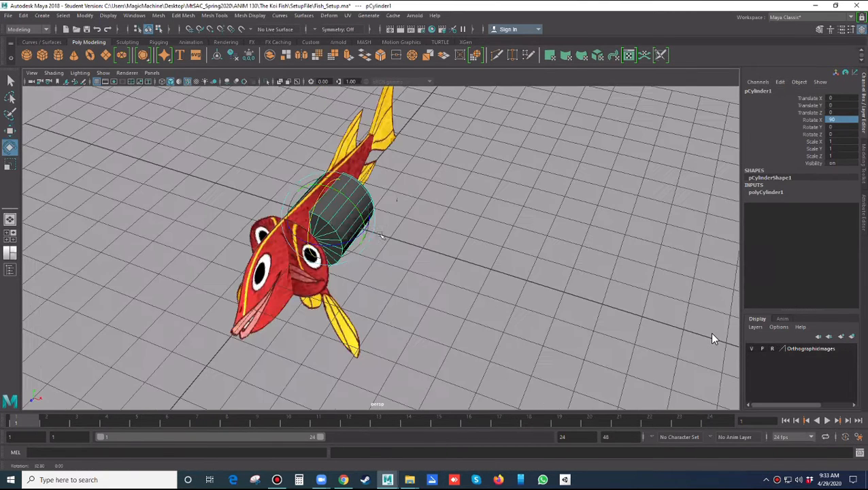
left_click_drag(513, 233, 472, 207, "alt")
key("w")
left_click_drag(354, 238, 590, 223)
scroll(712, 338, "up", 2)
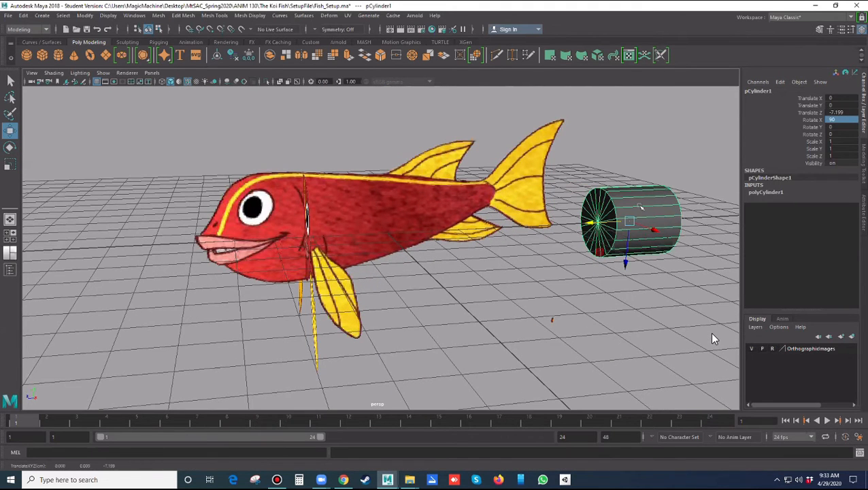
Try 50 and 3 axis subdivisions on the cylinder, and settle on Subdivisions Axis 8.
left_click(768, 193)
left_click(808, 214)
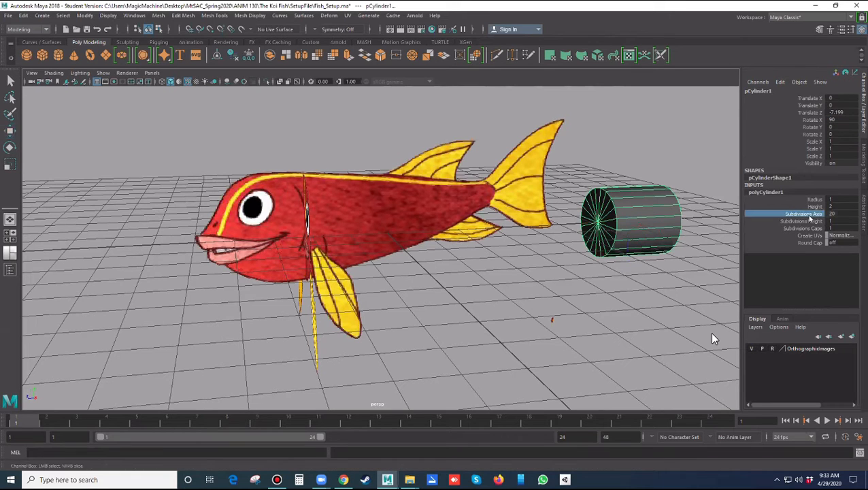
middle_click_drag(551, 211, 653, 208)
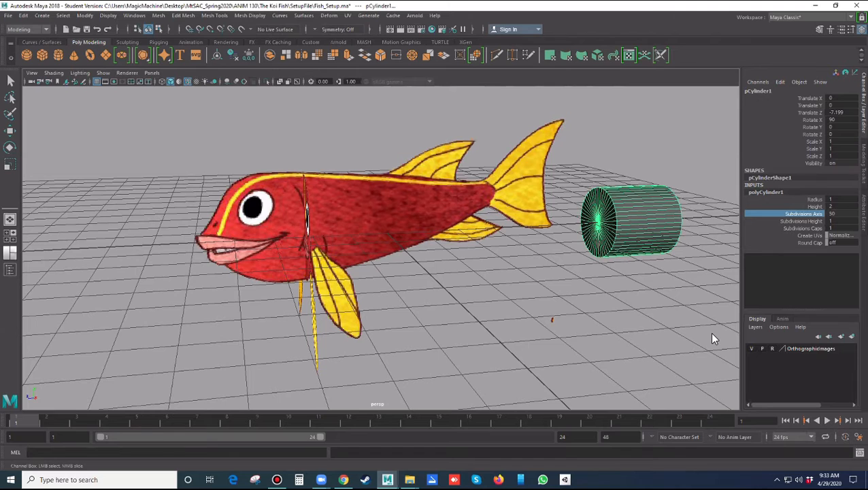
middle_click_drag(482, 243, 415, 244)
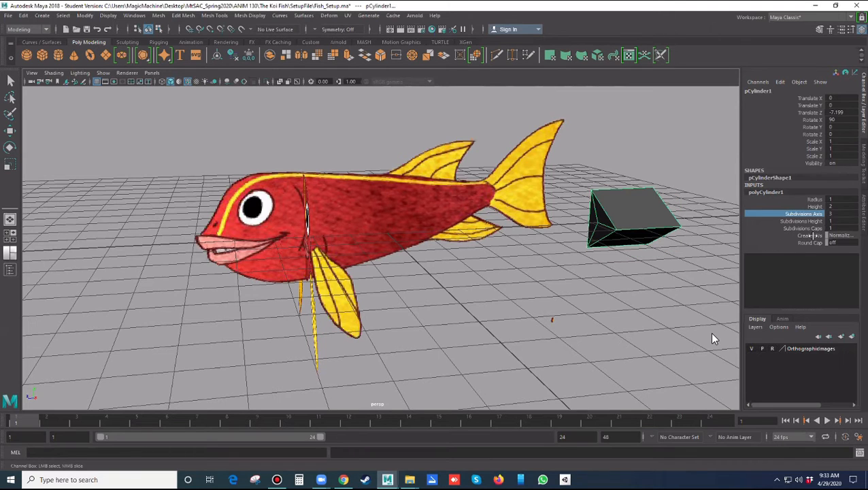
left_click(838, 213)
type("8")
key("Return")
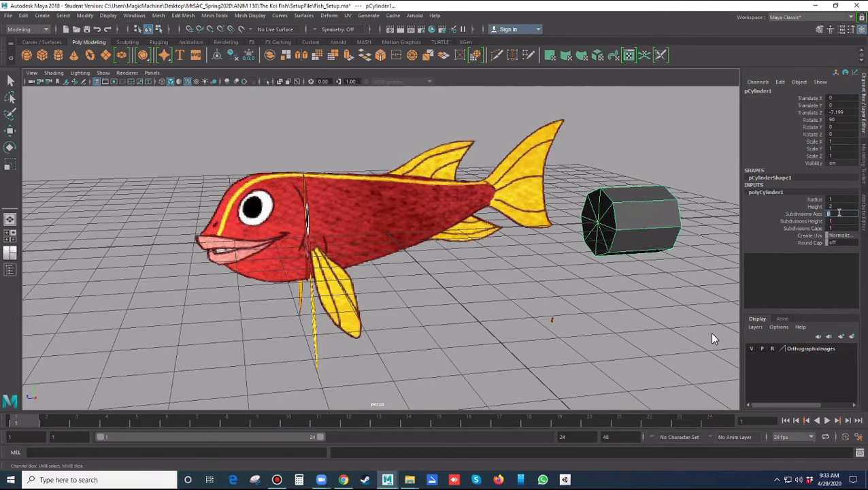
Compare 9 and 7 axis subdivisions on the cylinder's end cap, undoing each change.
left_click_drag(603, 240, 537, 211, "alt")
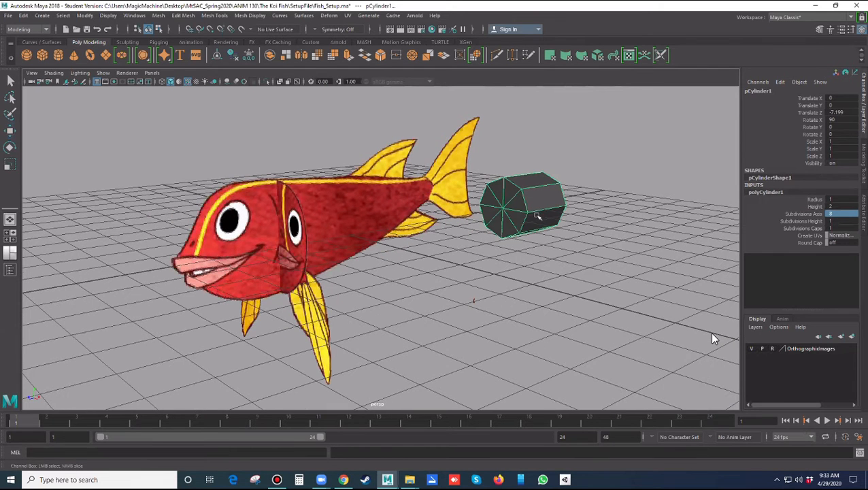
left_click_drag(425, 191, 413, 190, "alt")
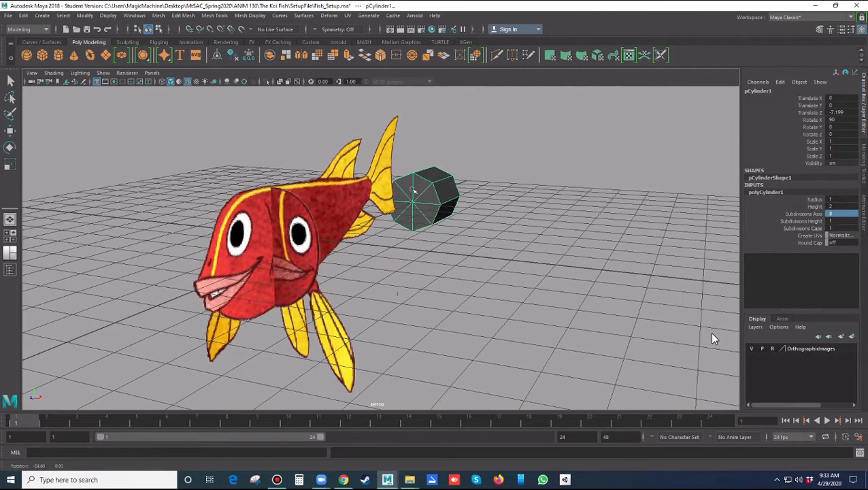
left_click_drag(413, 225, 413, 221, "alt")
left_click(809, 215)
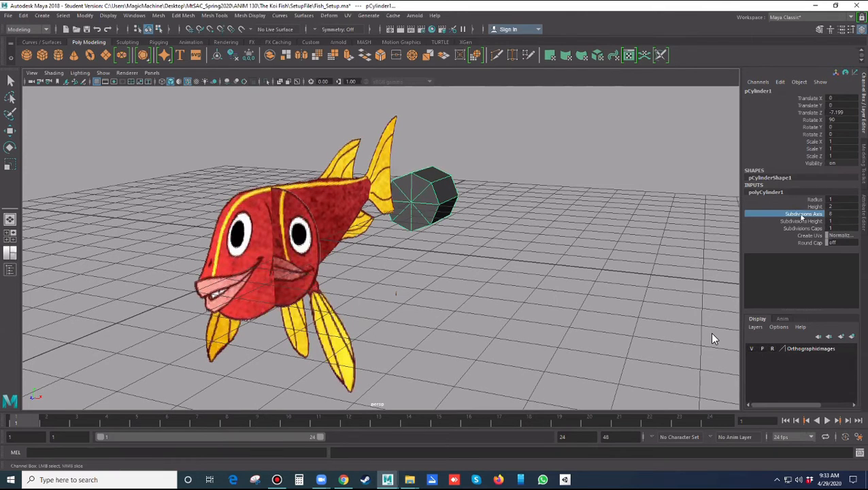
middle_click_drag(683, 210, 684, 207)
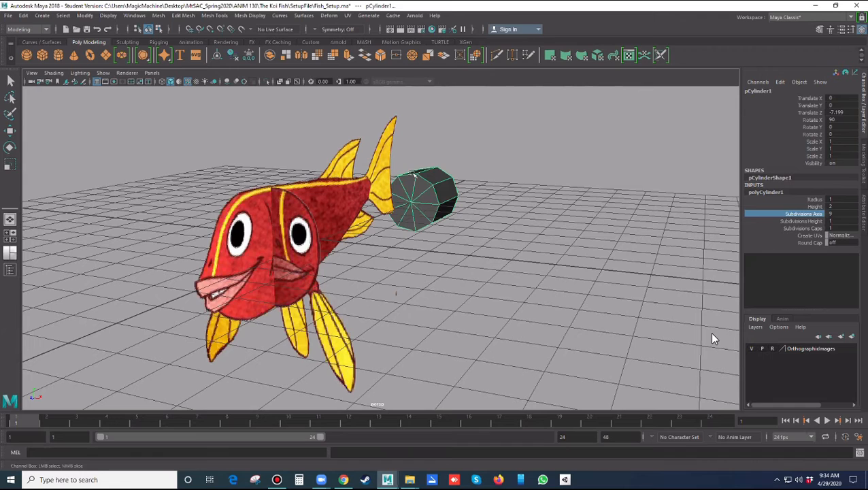
key("ctrl+z")
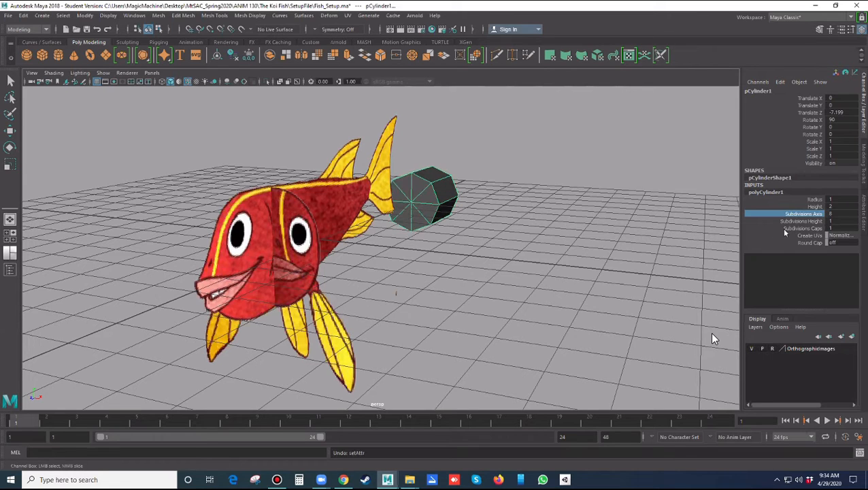
middle_click_drag(601, 218, 594, 216)
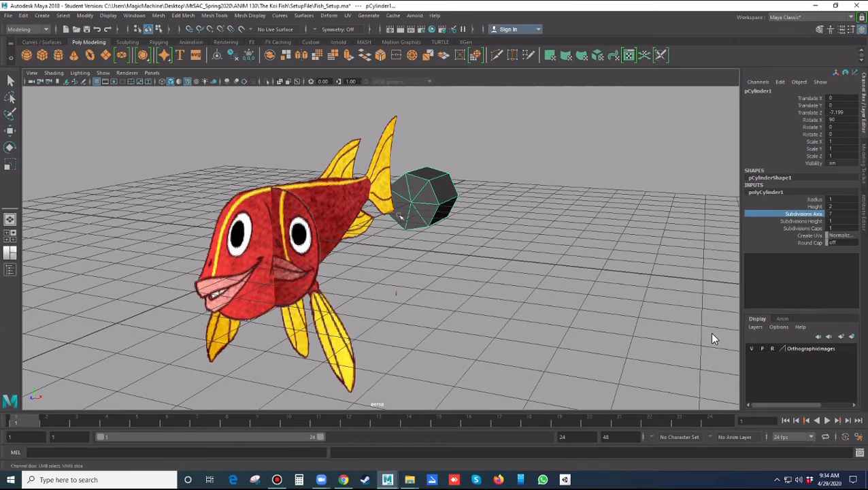
key("ctrl+z")
left_click(831, 215)
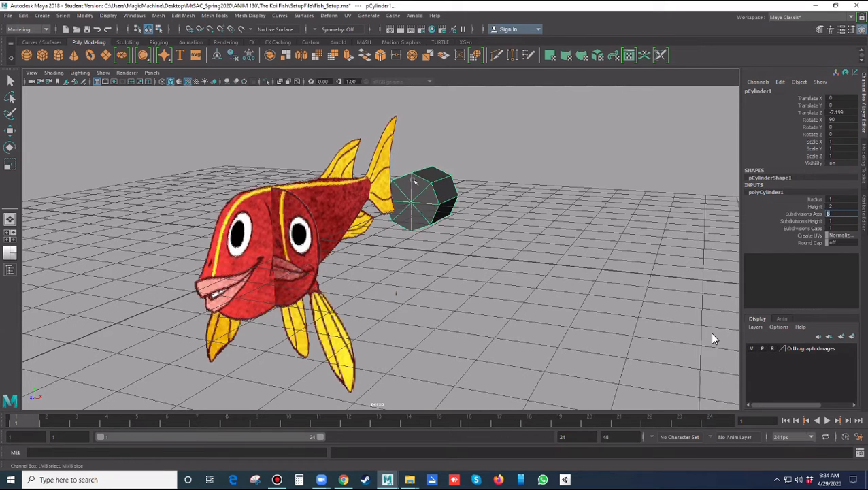
Select all eight triangular faces of the cylinder's cap facing the fish and delete them.
left_click_drag(463, 265, 433, 285, "alt")
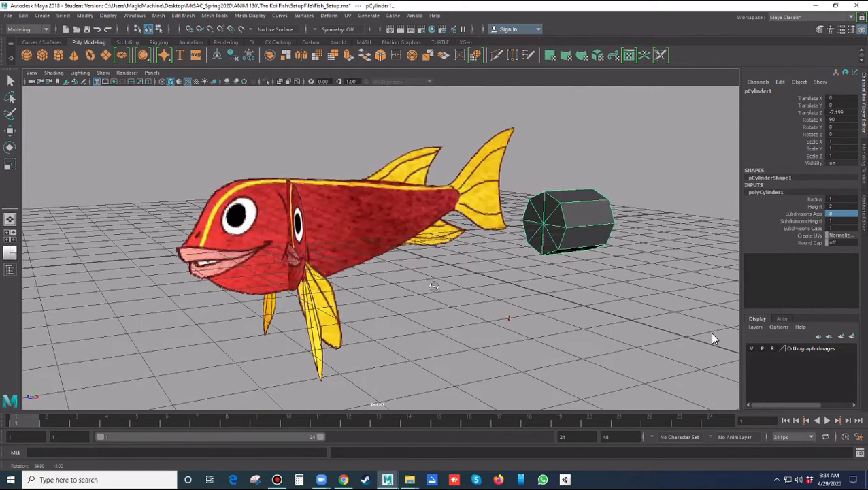
right_click_drag(495, 232, 516, 235, "alt")
middle_click_drag(516, 235, 422, 229, "alt")
right_click_drag(497, 210, 500, 226)
left_click(505, 228)
key("q")
left_click(506, 248, "shift")
left_click(499, 257, "shift")
left_click(484, 254, "shift")
left_click(480, 240, "shift")
left_click(482, 229, "shift")
left_click(488, 218, "shift")
left_click(497, 218, "shift")
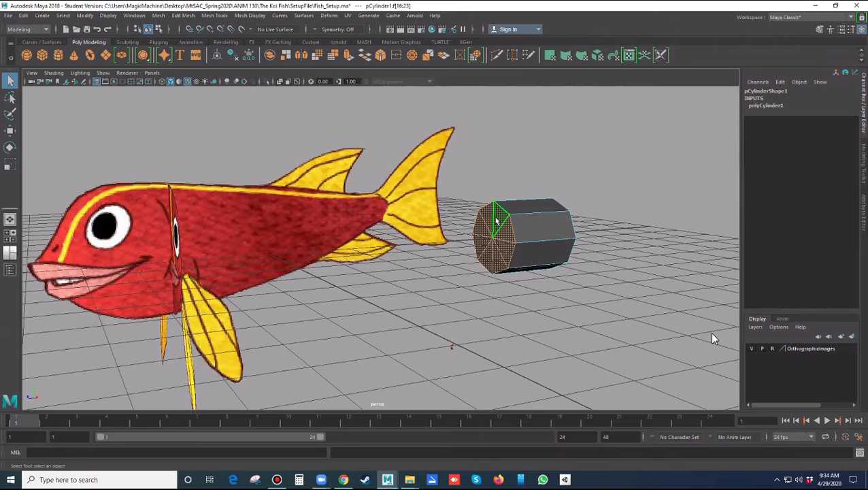
key("Delete")
Delete all the triangular faces of the cylinder's far end cap.
left_click_drag(552, 295, 495, 277, "alt")
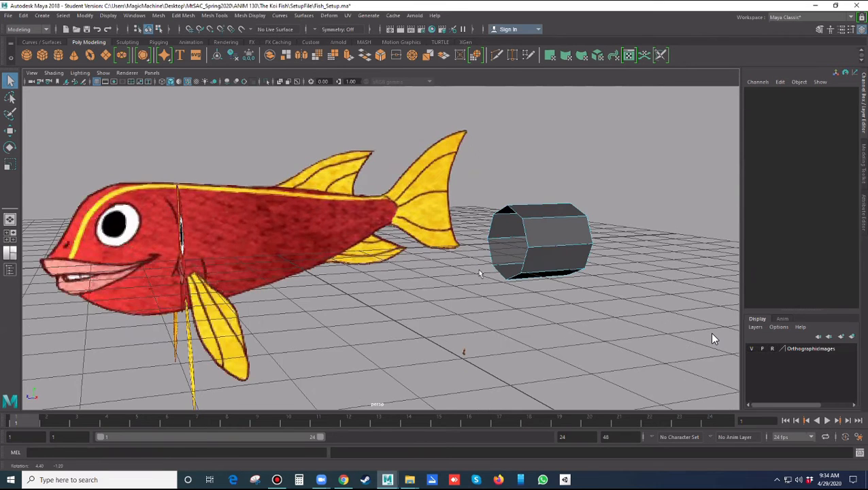
left_click_drag(504, 180, 450, 165, "alt")
middle_click_drag(605, 328, 542, 292, "alt")
left_click_drag(542, 292, 592, 300, "alt")
double_click(446, 243)
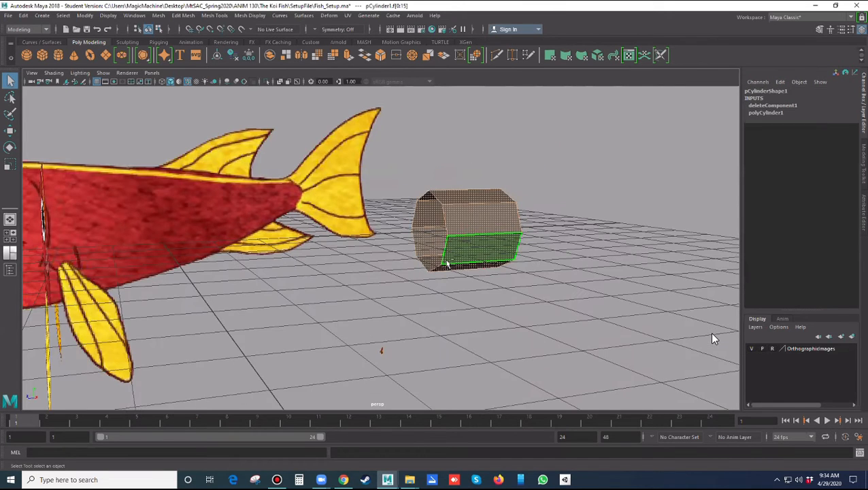
left_click(536, 316)
left_click_drag(488, 287, 523, 252, "alt")
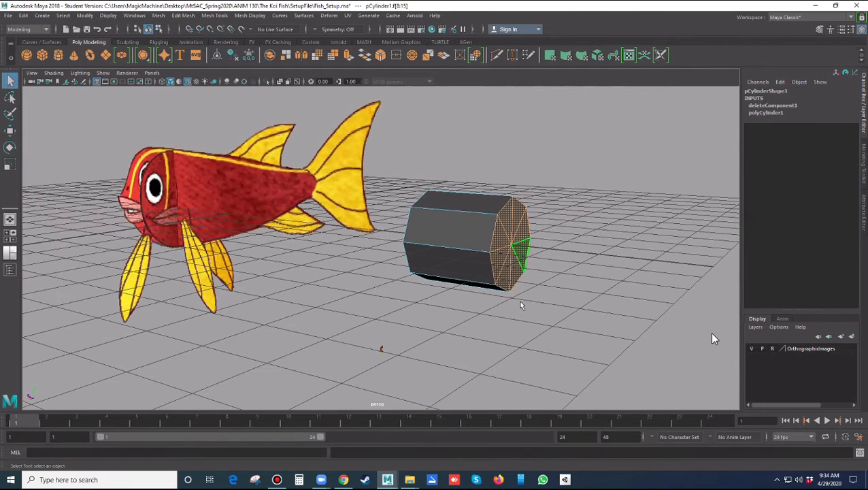
key("Delete")
Return to object selection and move the open cylinder along Z to about 1.41, just behind the fish's head.
left_click_drag(471, 346, 590, 347, "alt")
mouse_move(454, 338)
left_mouse_down("alt")
mouse_move(617, 350)
mouse_move(478, 347)
mouse_move(487, 329)
mouse_move(445, 331)
left_mouse_up("alt")
scroll(550, 339, "down", 5)
middle_click_drag(455, 235, 521, 249, "alt")
left_click_drag(522, 251, 561, 221, "alt")
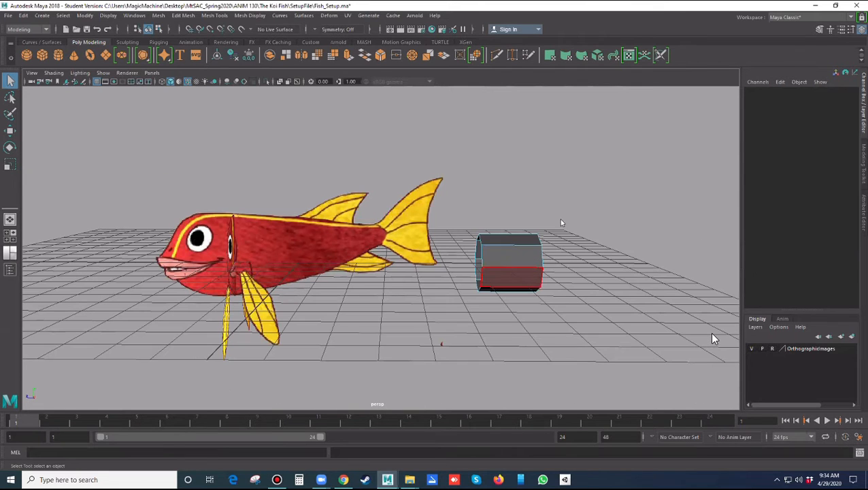
left_click(519, 239)
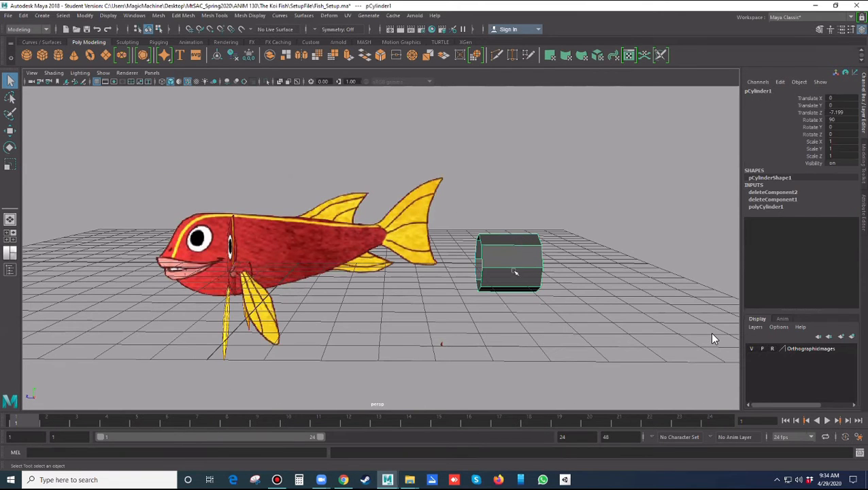
key("w")
left_click_drag(468, 264, 293, 262)
left_click_drag(233, 265, 221, 264)
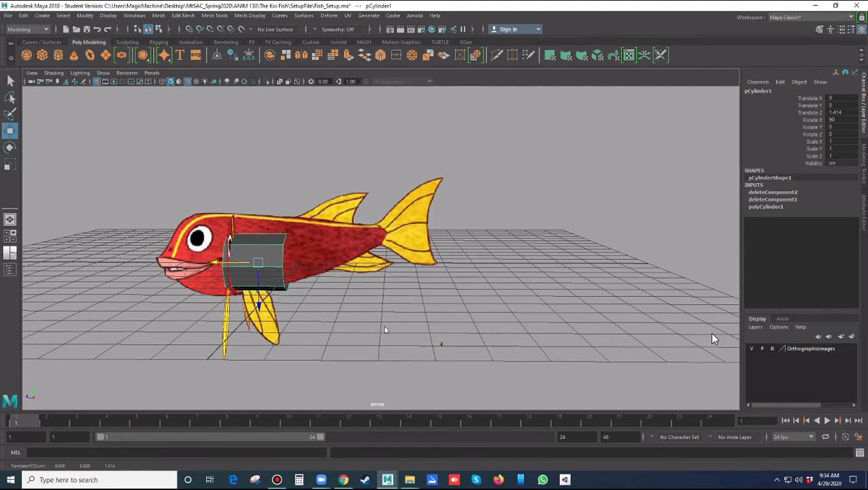
Examine how the open cylinder sits against the fish reference in the perspective, side, front and top views.
key("space")
key("space")
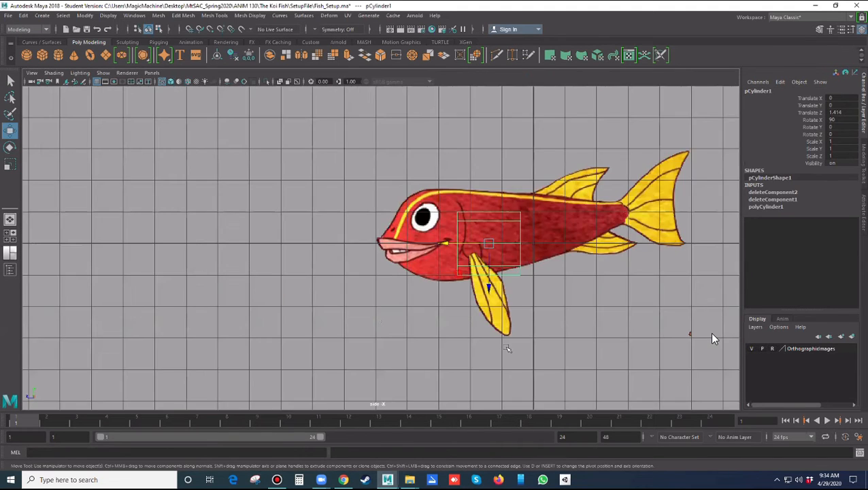
key("space")
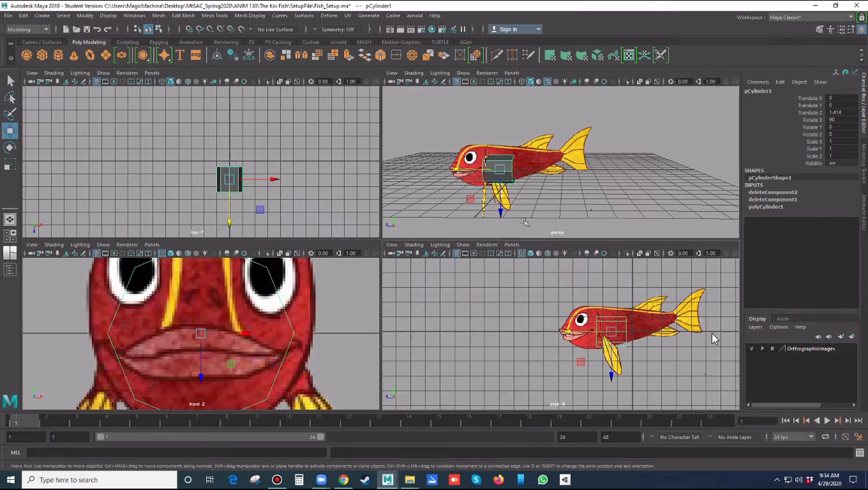
left_click_drag(521, 226, 564, 216, "alt")
scroll(705, 374, "up", 2)
middle_click_drag(706, 373, 688, 370, "alt")
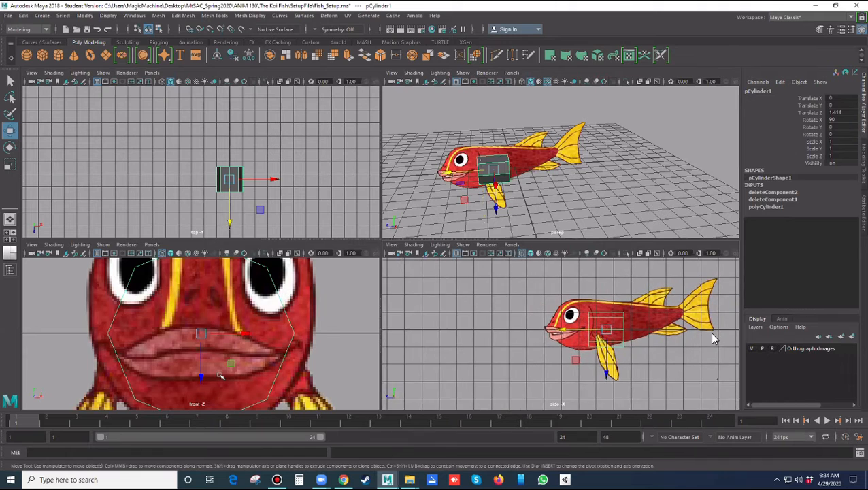
scroll(688, 371, "up", 2)
scroll(222, 367, "down", 8)
scroll(248, 262, "down", 2)
scroll(260, 221, "up", 3)
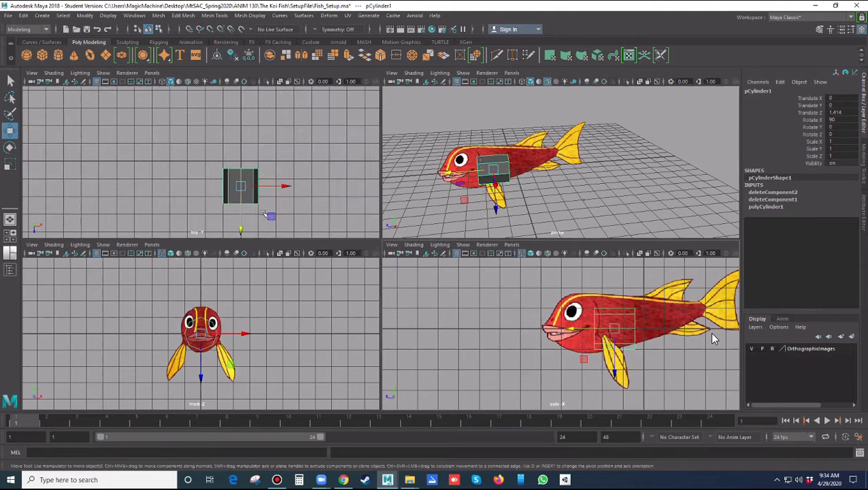
Undo a trial move of the cylinder, and reposition it in the side view to about Y 0.398 and Z 1.146, within the body outline.
left_click_drag(245, 192, 309, 146)
key("ctrl+z")
scroll(517, 221, "up", 5)
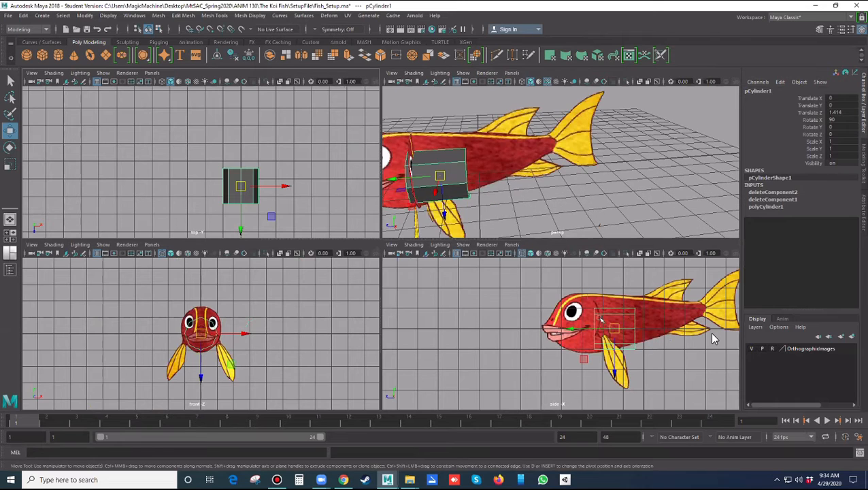
key("space")
scroll(712, 338, "up", 2)
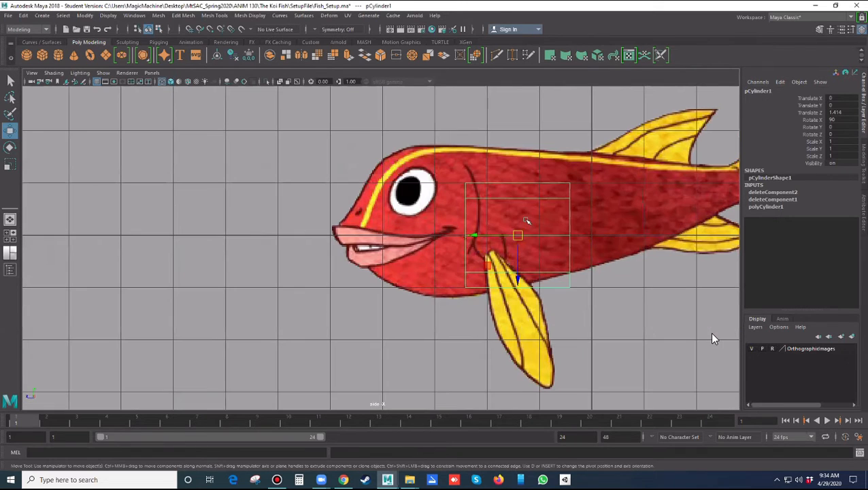
left_click_drag(518, 234, 532, 214)
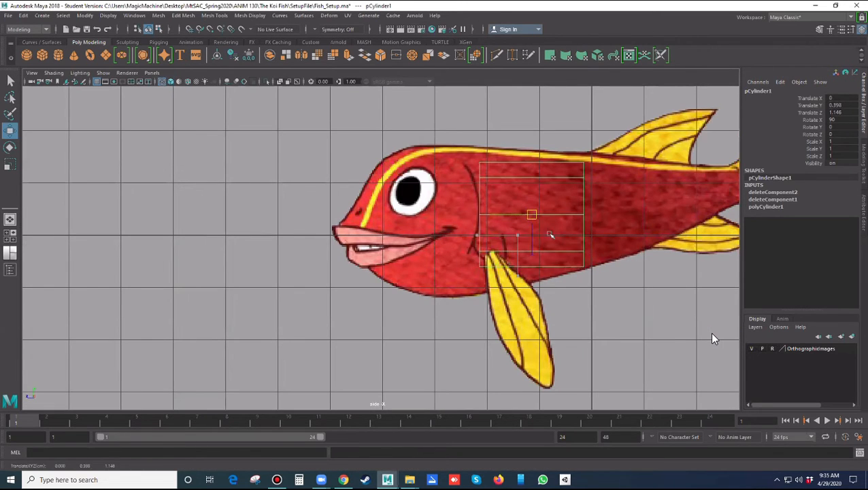
Select the cylinder's front ring of vertices, scale it vertically to the body's height and align it just behind the gill.
middle_click_drag(499, 234, 444, 245, "alt")
right_click_drag(480, 219, 385, 166)
left_click_drag(385, 166, 452, 309)
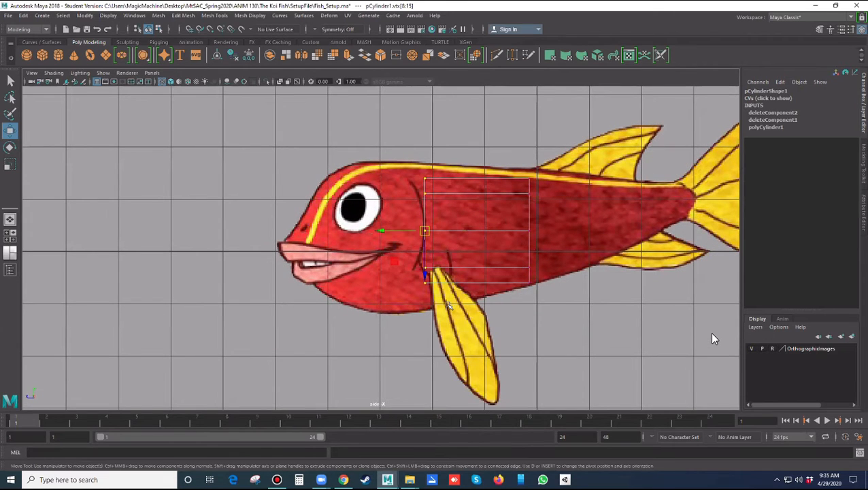
key("r")
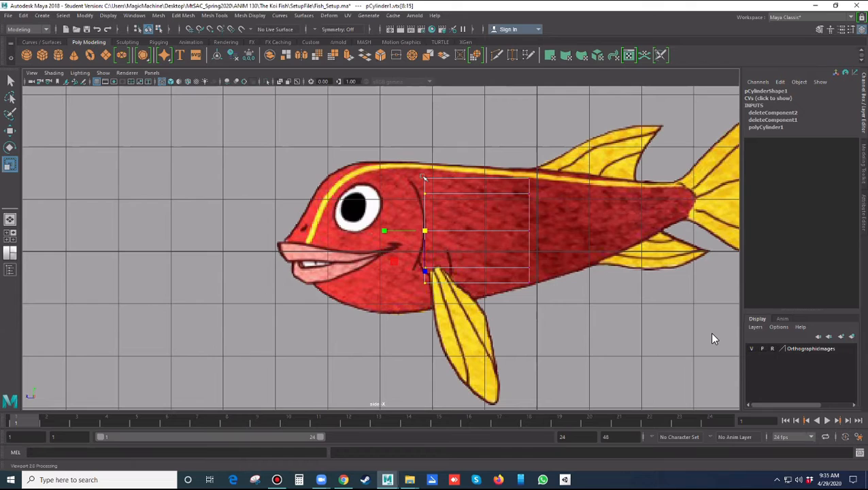
left_click_drag(427, 274, 426, 283)
key("w")
left_click_drag(401, 240, 394, 240)
Select the rear ring of vertices and stretch the cylinder back along the body to the base of the tail.
middle_click_drag(514, 269, 425, 275, "alt")
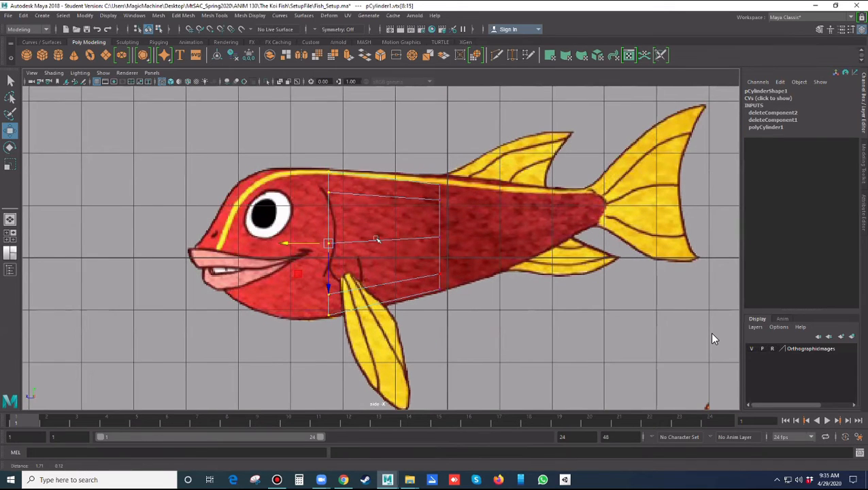
middle_click_drag(375, 237, 352, 235, "alt")
left_click_drag(385, 160, 437, 304)
left_click_drag(378, 238, 537, 239)
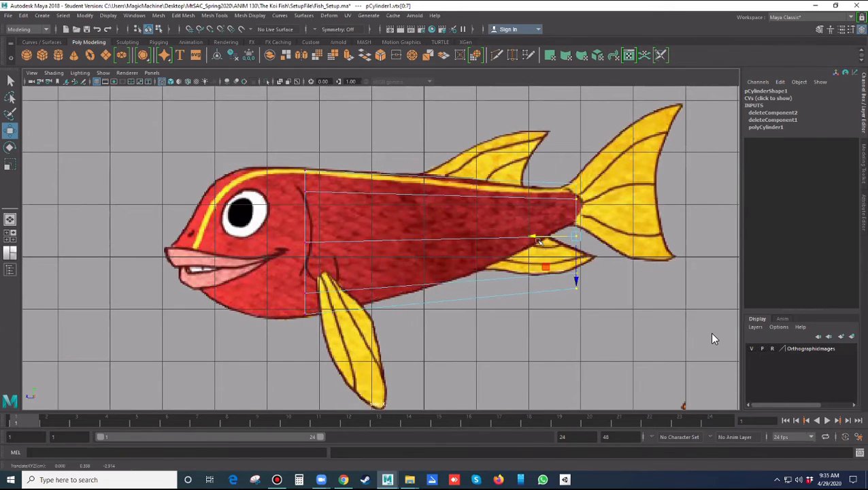
Scale the rear ring vertically to the tail base's height, and position and tilt it to follow the outline.
key("r")
left_click_drag(575, 283, 569, 206)
key("w")
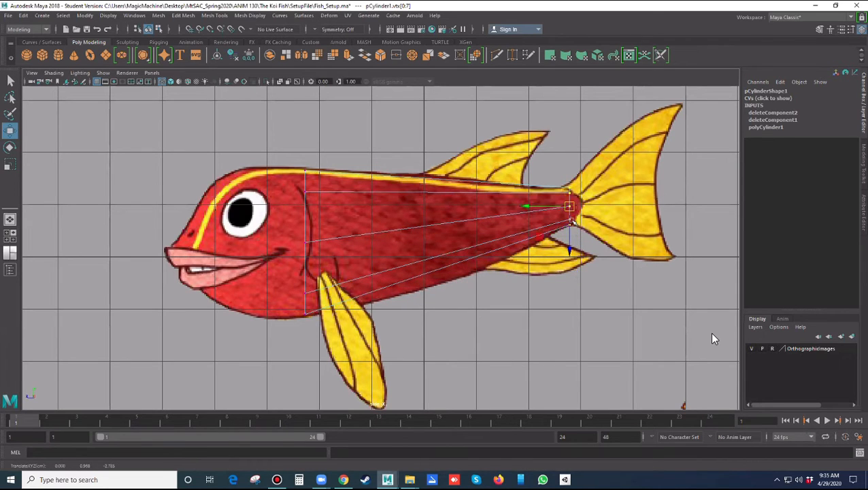
key("e")
left_click_drag(550, 241, 550, 242)
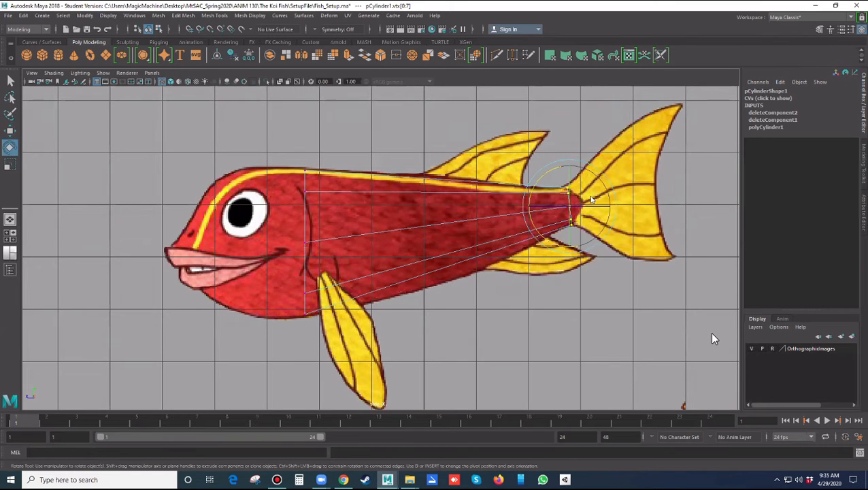
Narrow the rear ring of vertices sideways at the tail in the perspective view.
key("space")
key("space")
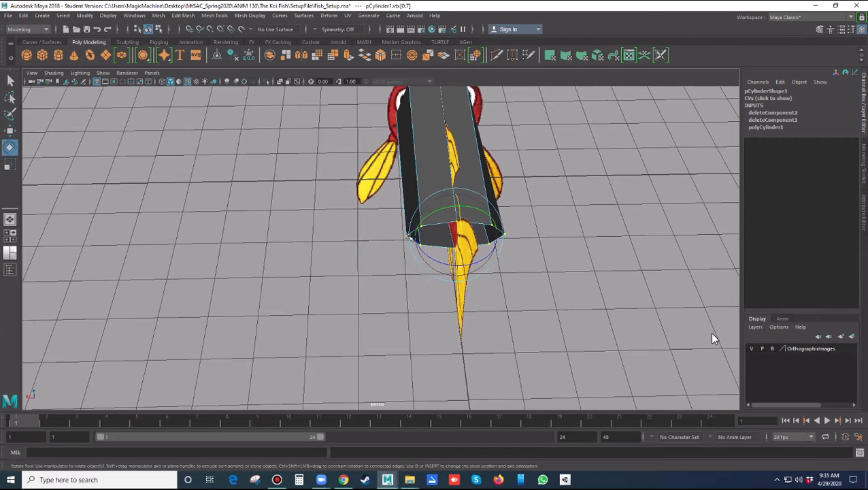
key("r")
left_click_drag(414, 235, 410, 389)
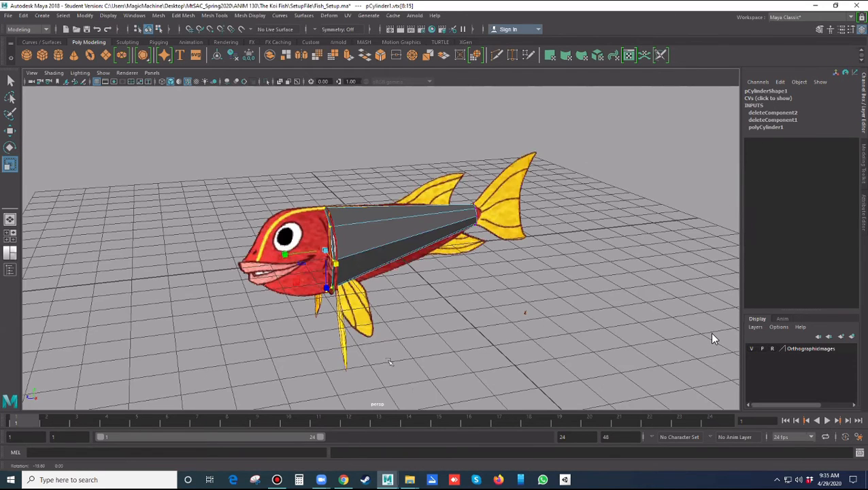
Scale the front ring of vertices in width to match the head and frame it in the front view.
left_click_drag(332, 305, 442, 270, "alt")
scroll(435, 275, "up", 5)
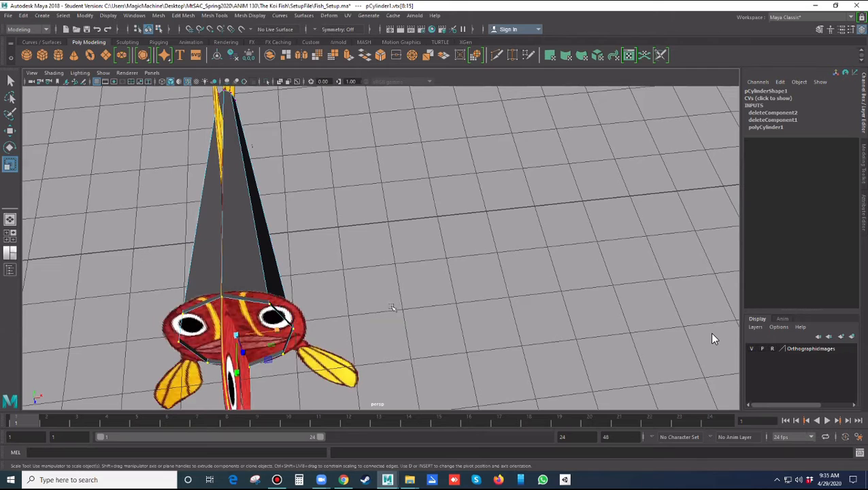
middle_click_drag(359, 310, 465, 278, "alt")
left_click_drag(360, 312, 369, 312)
key("space")
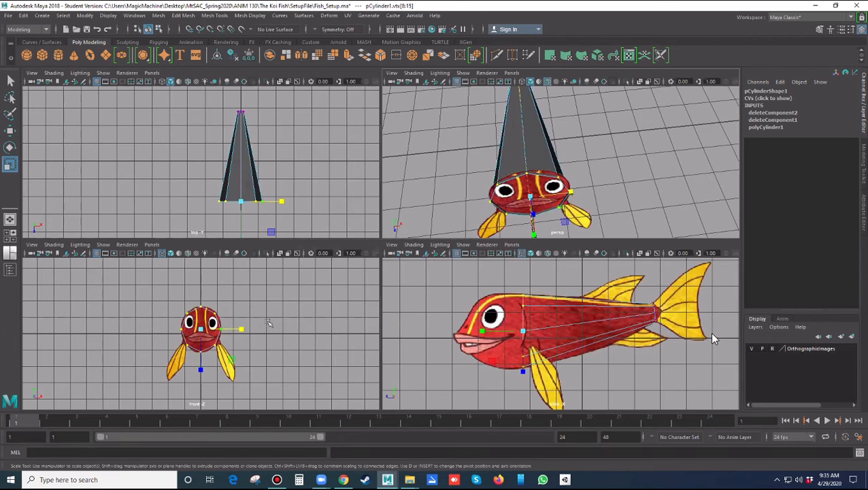
key("f")
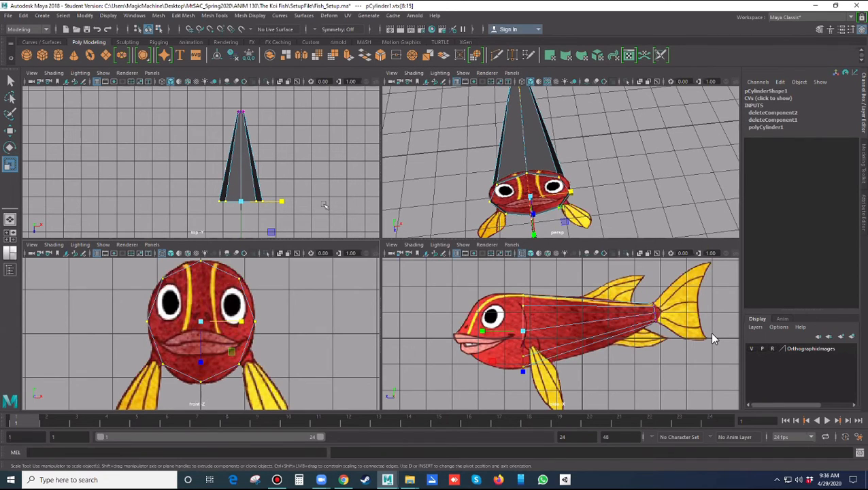
left_click(288, 307)
left_click_drag(255, 271, 220, 293)
left_click(335, 307)
left_click_drag(261, 267, 222, 300)
key("w")
left_click(303, 298)
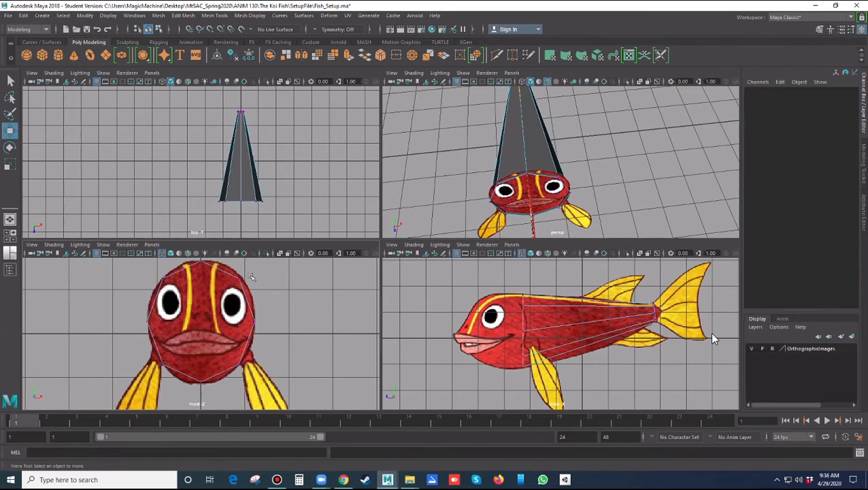
Try moving the front ring's upper side vertices one at a time to fit the head outline, and undo the moves.
left_click_drag(252, 276, 233, 289)
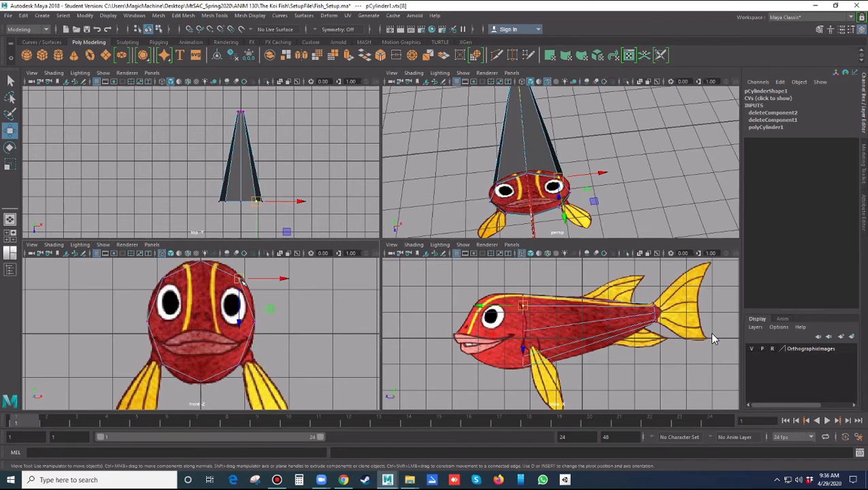
left_click_drag(240, 279, 261, 278)
key("ctrl+z")
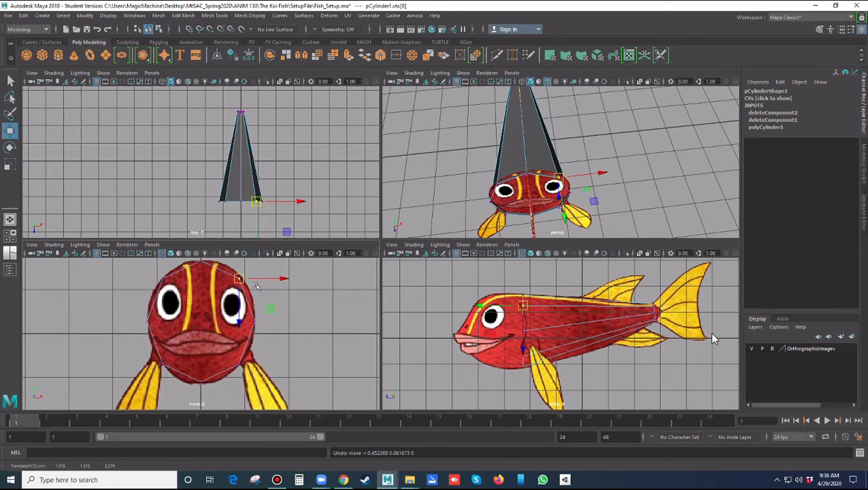
key("ctrl+z")
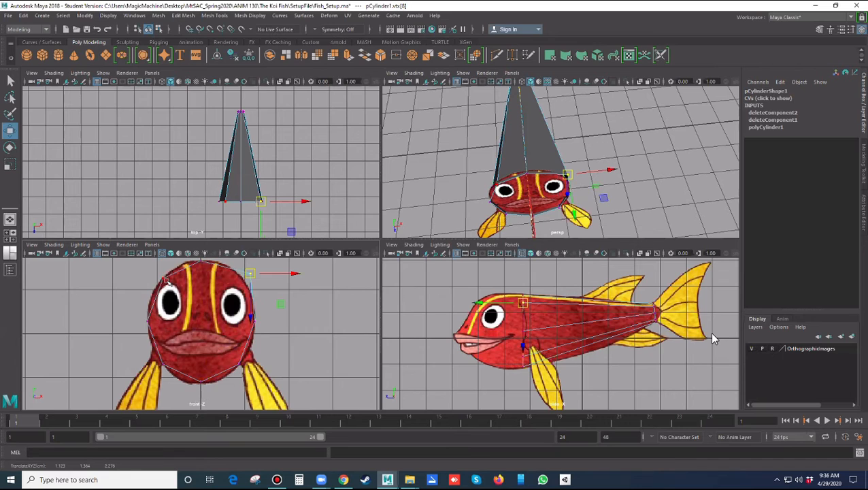
left_click(164, 278)
mouse_move(163, 279)
left_mouse_down()
mouse_move(155, 272)
mouse_move(162, 280)
left_mouse_up()
key("ctrl+z")
key("ctrl+z")
key("ctrl+z")
left_click(712, 338)
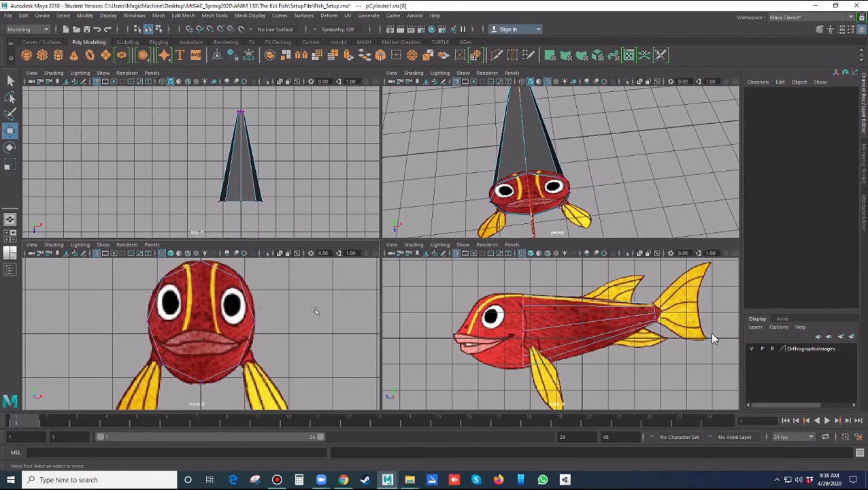
Select both upper side vertices of the front ring, scale them slightly outward together and raise them toward the head outline.
left_click(161, 278)
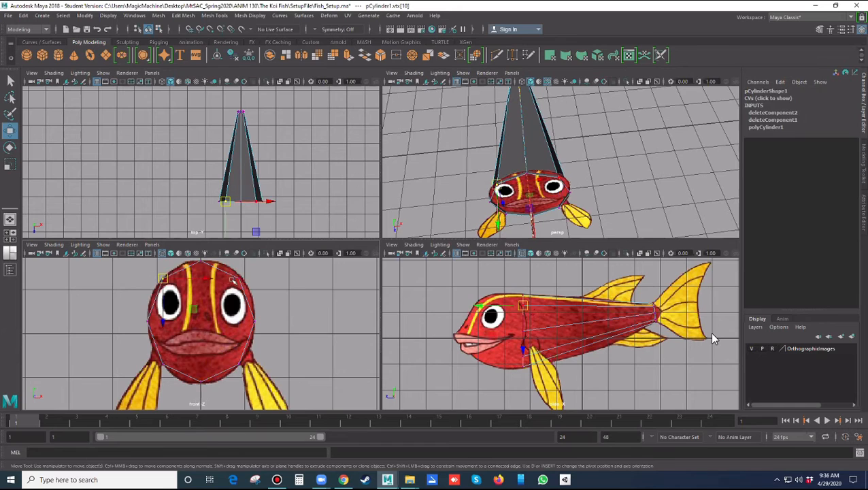
left_click(240, 276, "shift")
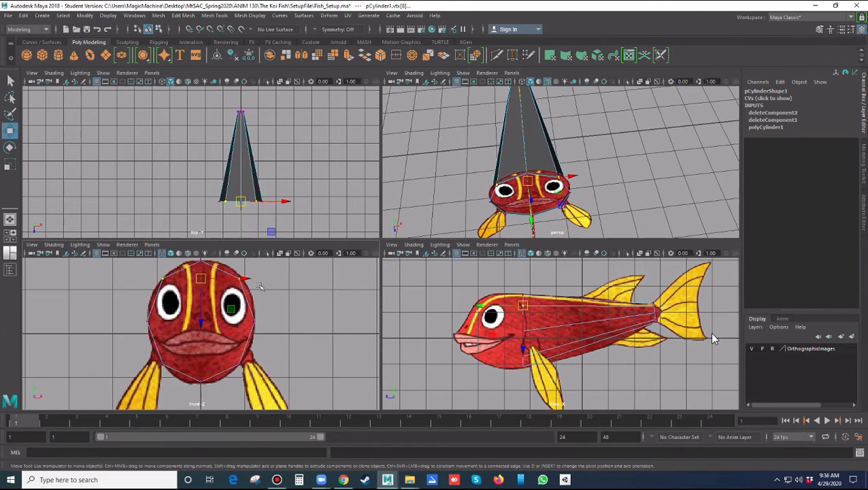
key("r")
left_click_drag(242, 279, 243, 279)
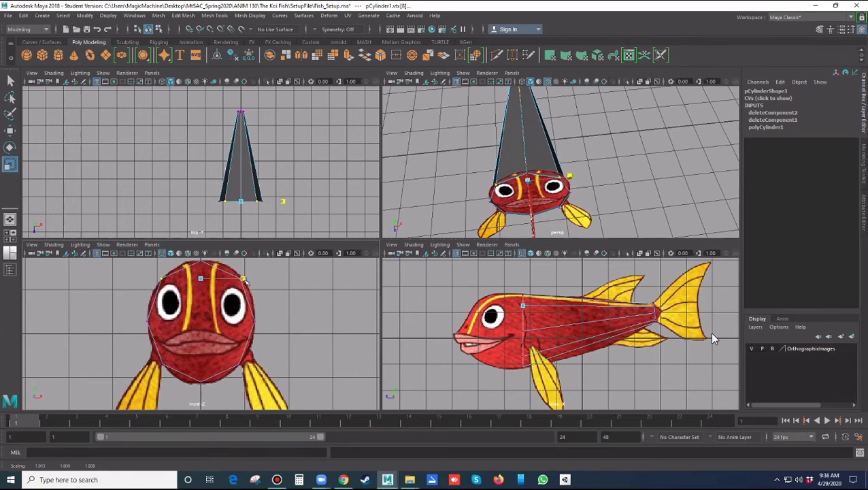
left_click_drag(244, 281, 243, 280)
left_click(202, 318)
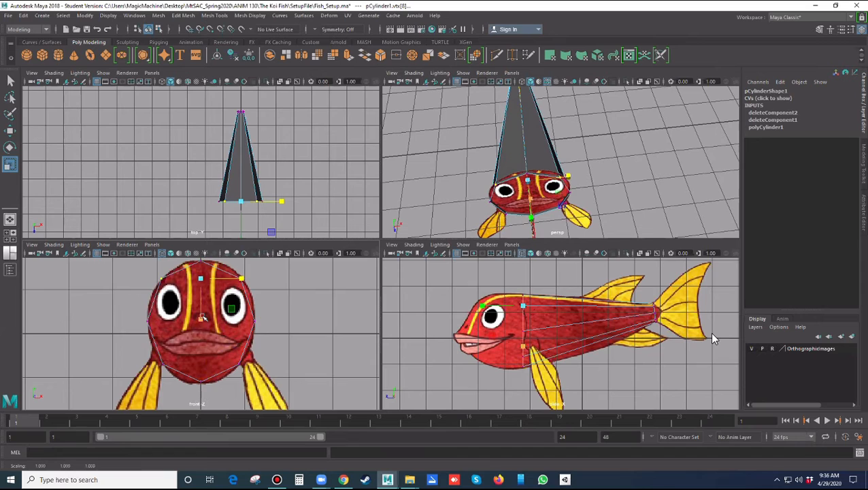
key("w")
left_click_drag(201, 321, 200, 319)
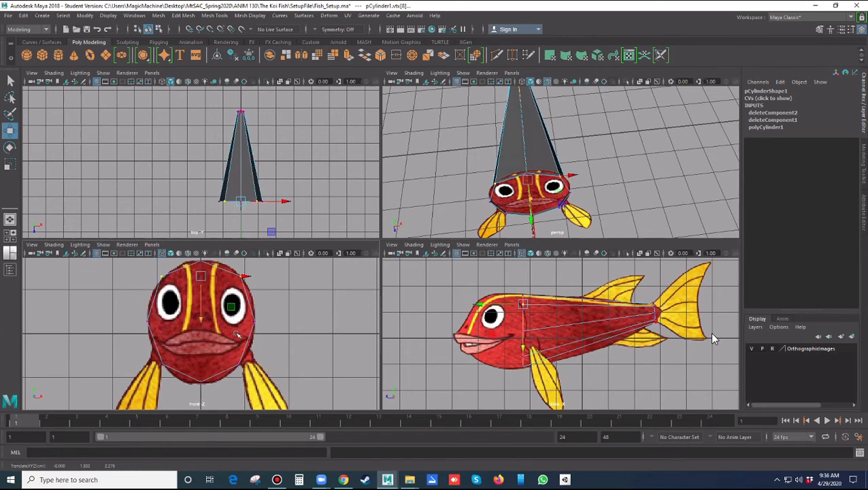
Select both lower side vertices of the front ring, adjust their horizontal spacing to the head outline and clear the selection.
left_click(170, 356)
left_click_drag(169, 352, 152, 375)
left_click(243, 366, "shift")
key("r")
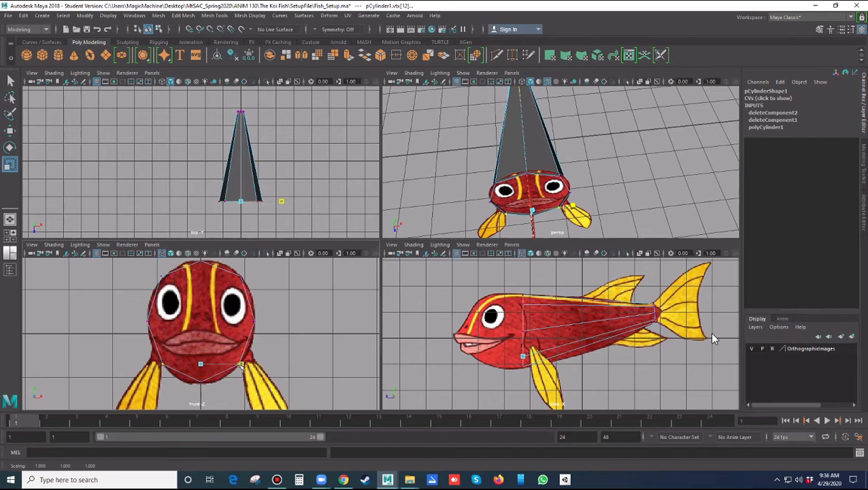
left_click(313, 343)
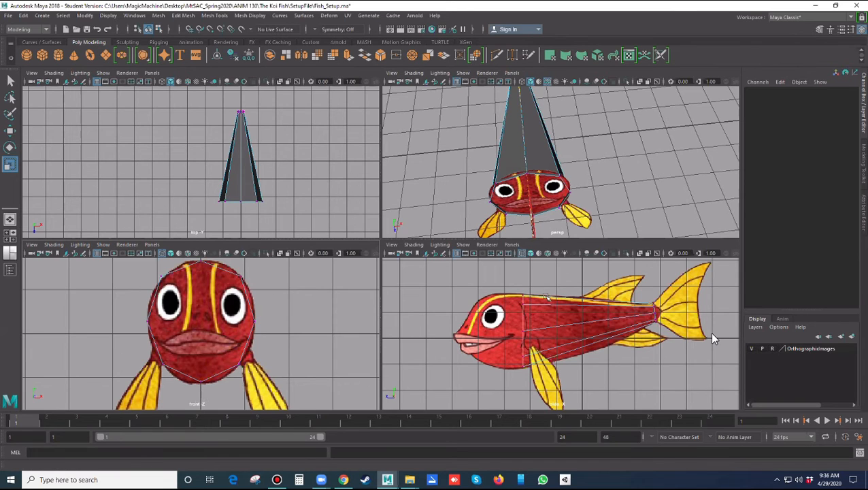
Move the top vertex of the front ring slightly forward along the fish's back outline in the side view.
key("space")
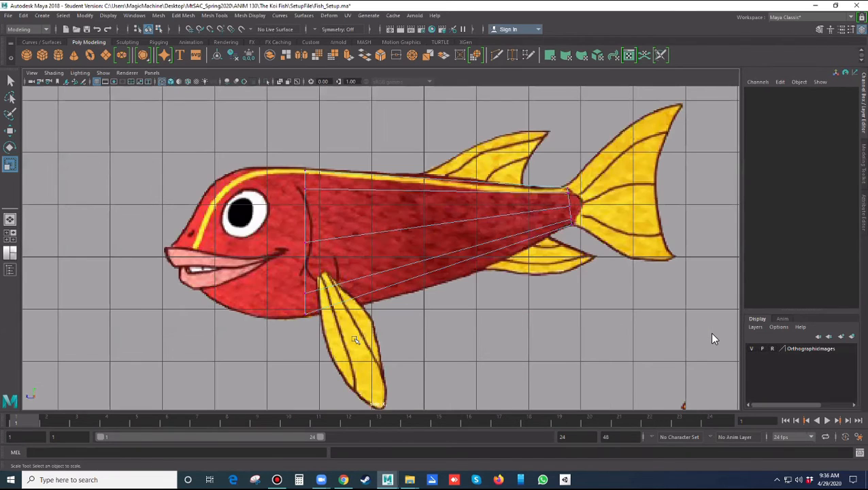
scroll(713, 339, "up", 2)
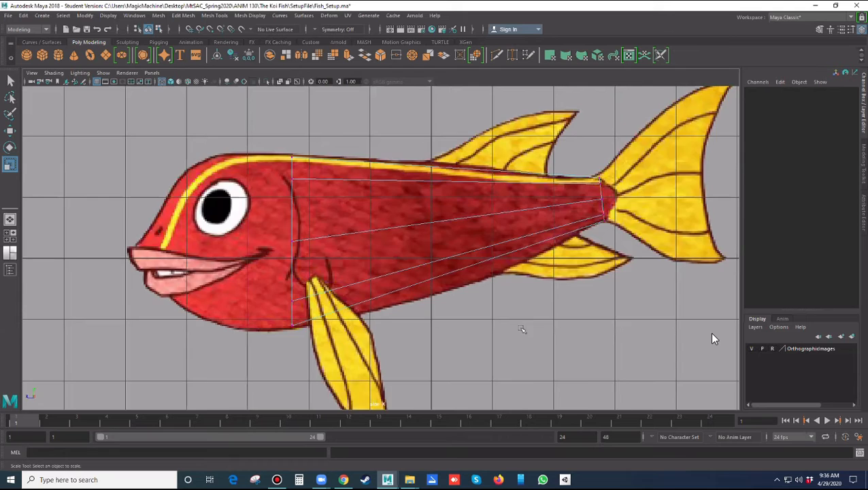
scroll(521, 329, "down", 2)
scroll(542, 333, "up", 3)
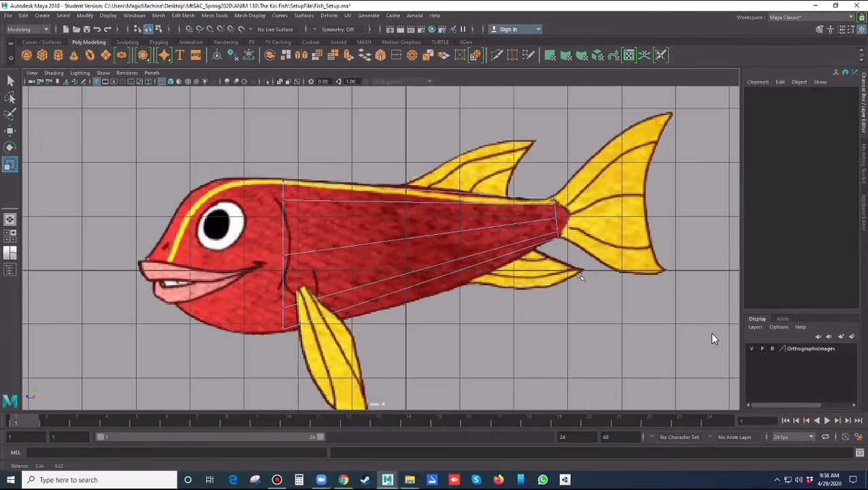
scroll(713, 339, "up", 1)
scroll(713, 339, "up", 1)
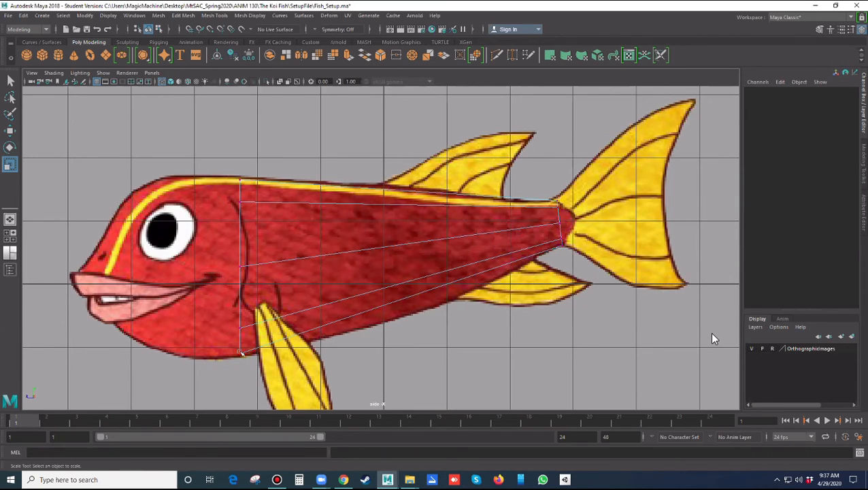
left_click(231, 185)
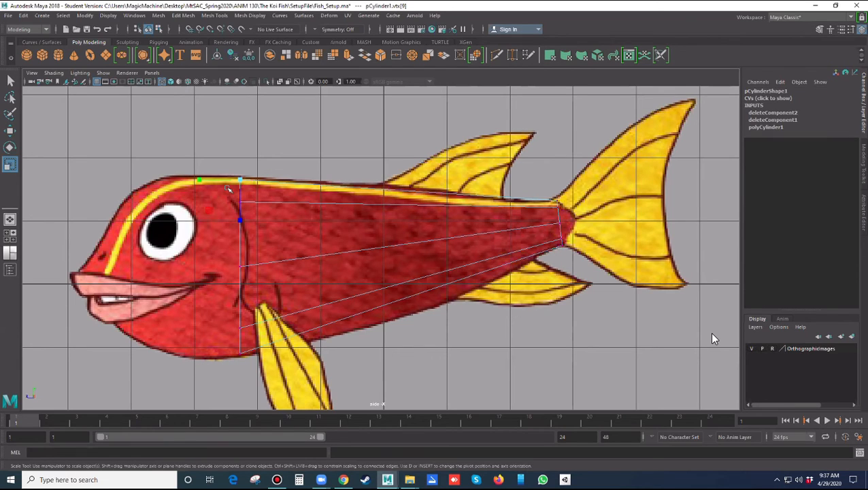
key("w")
left_click_drag(240, 182, 232, 179)
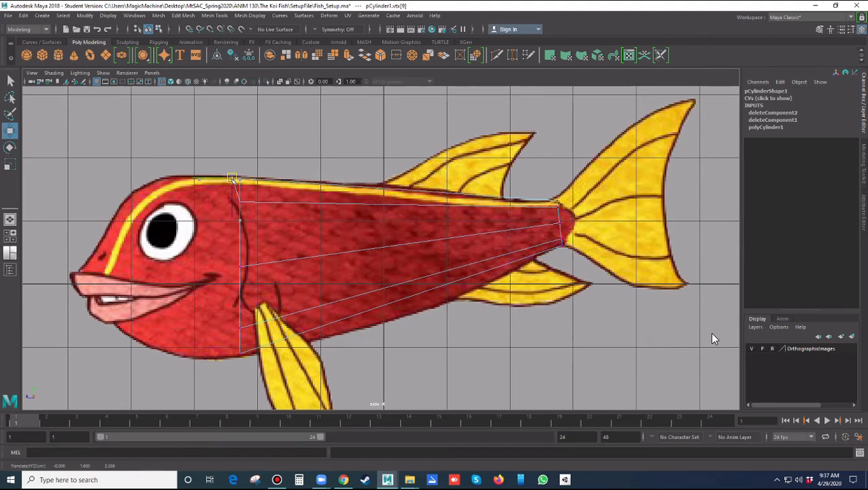
Reposition the front ring's middle, upper and lower side vertices and its bottom vertex in the side view to follow the gill curve.
left_click(238, 267)
left_click_drag(227, 267, 231, 269)
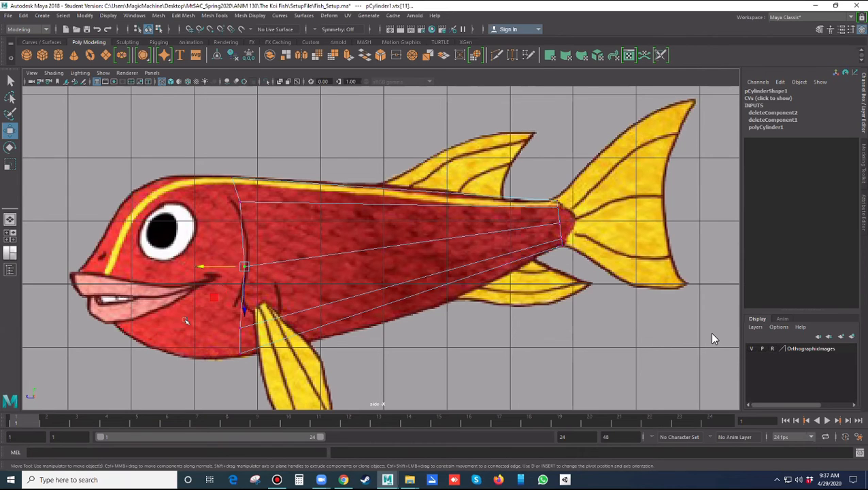
key("space")
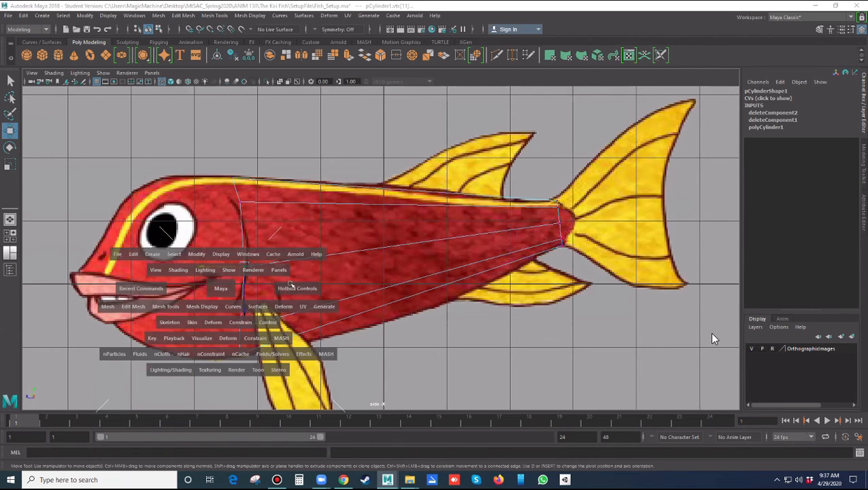
key("space")
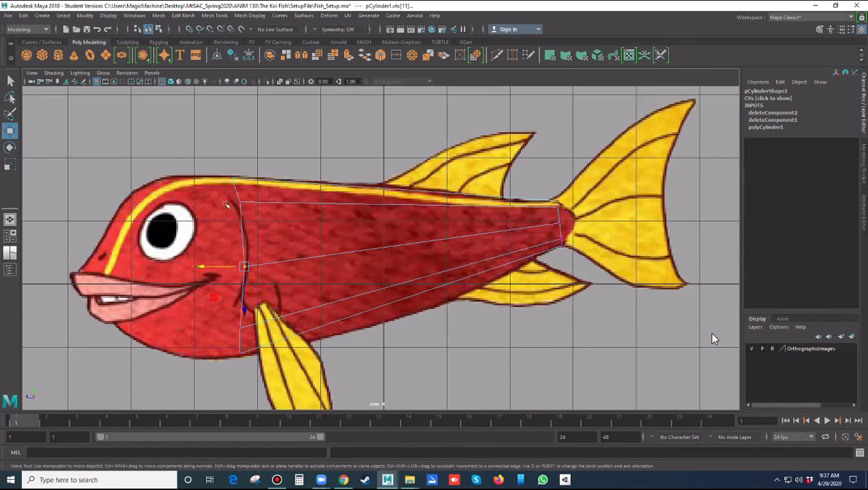
left_click(236, 205)
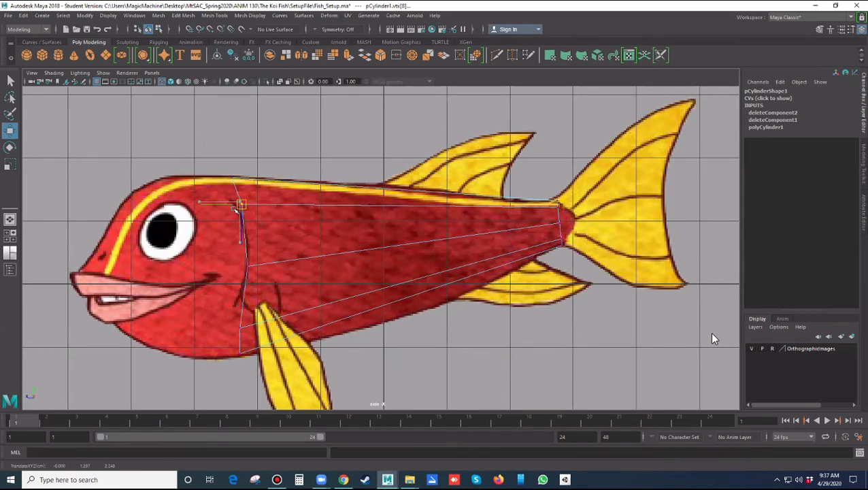
left_click(243, 329)
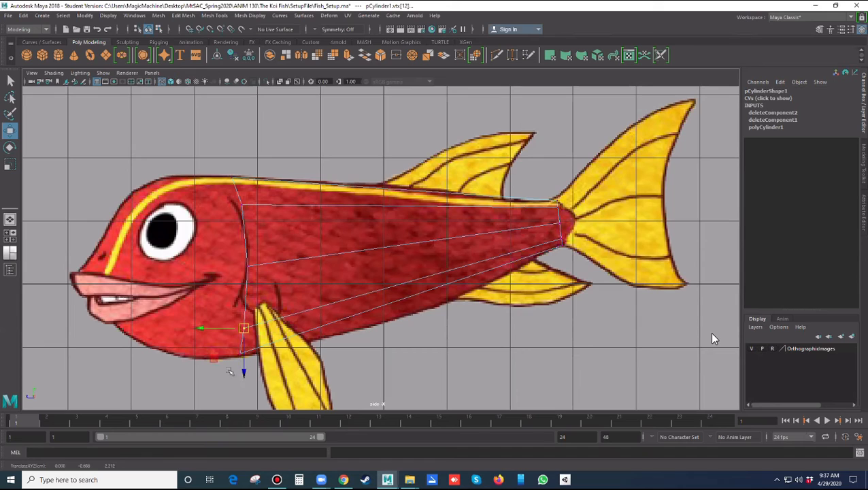
left_click(238, 355)
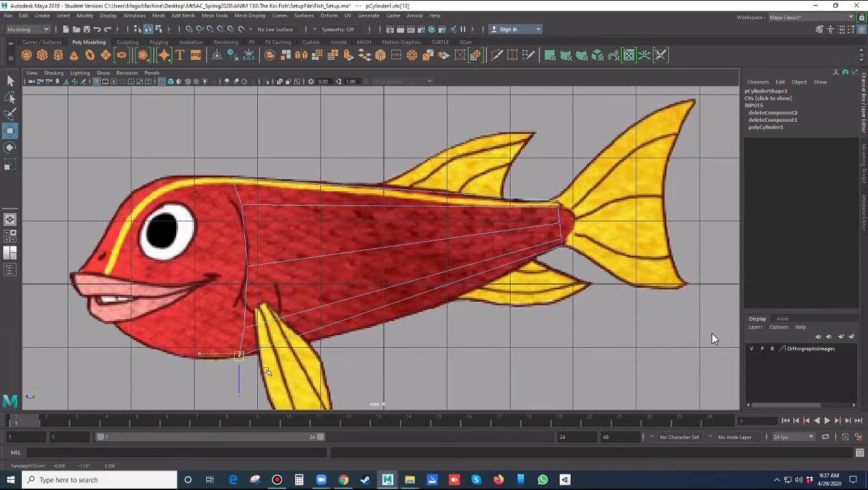
Move the front ring's top vertex further forward onto the back outline, clear the selection and check the shape in perspective.
left_click_drag(241, 172, 223, 176)
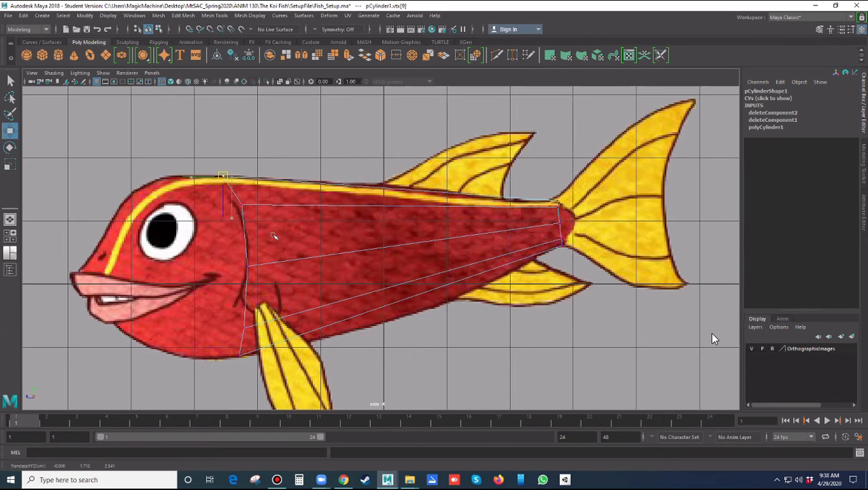
left_click(474, 356)
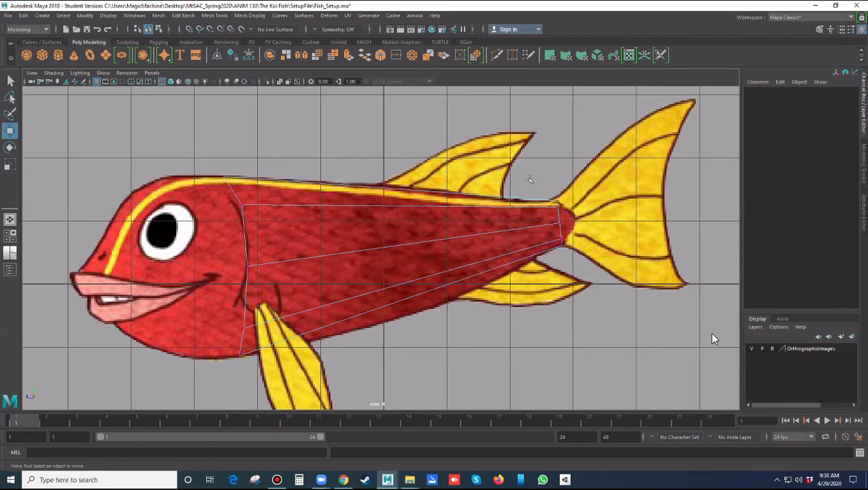
key("space")
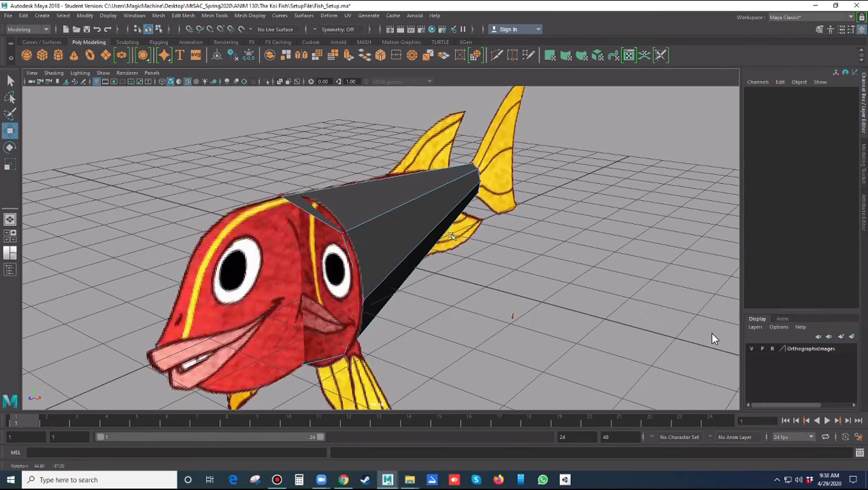
left_click_drag(561, 264, 616, 293, "alt")
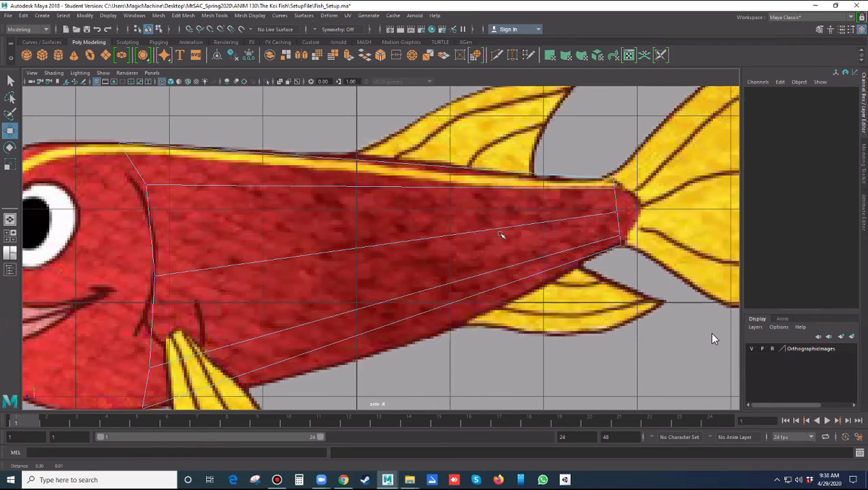
Move the tail ring's middle, upper and lower side vertices backward to match the rounded tail base in the side view, and clear the selection.
middle_click_drag(500, 234, 504, 234, "alt")
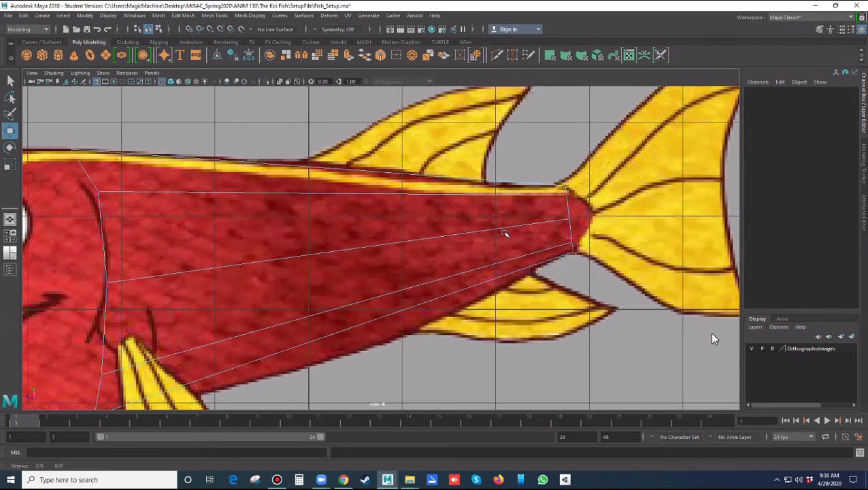
middle_click_drag(532, 308, 451, 322, "alt")
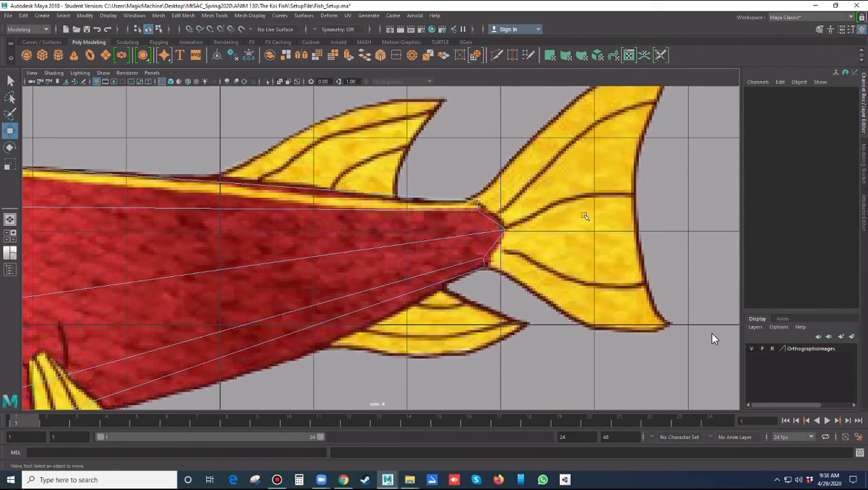
left_click(477, 210)
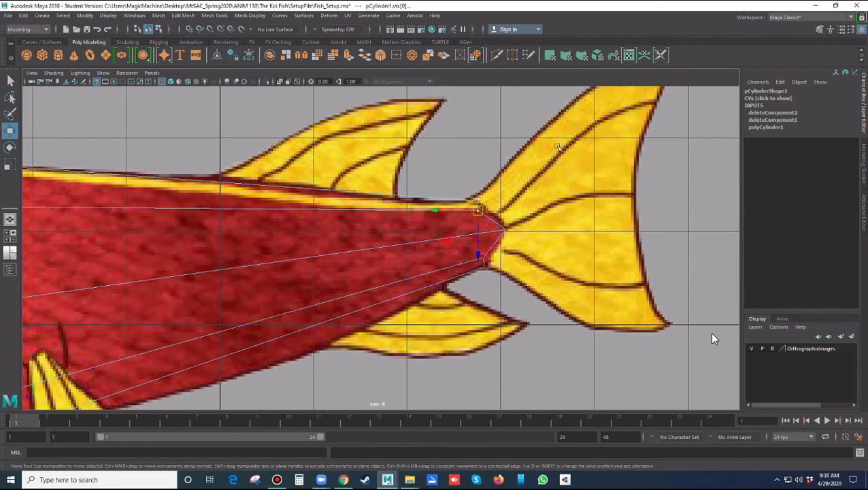
left_click_drag(478, 210, 495, 216)
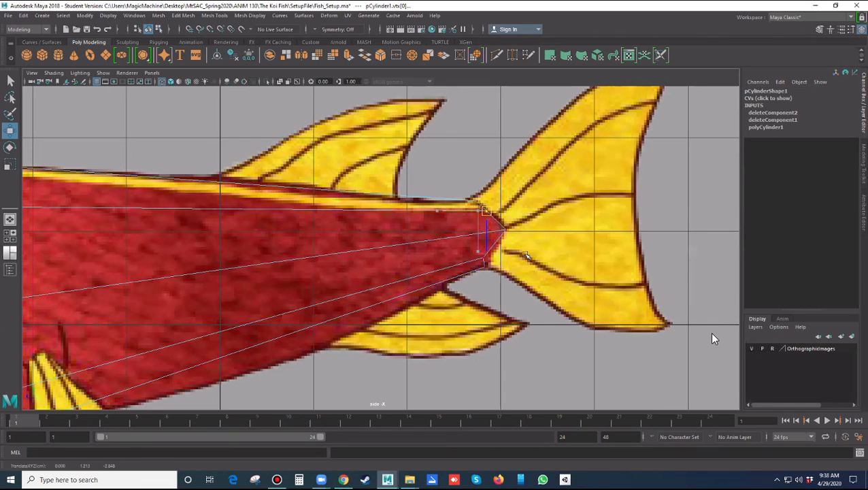
left_click(511, 283)
left_click(484, 258)
left_click_drag(487, 259, 491, 257)
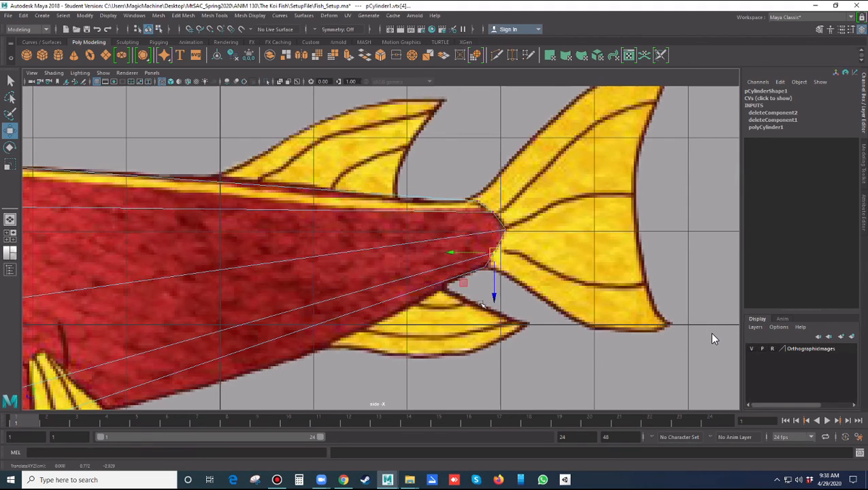
scroll(480, 304, "down", 3)
scroll(481, 304, "down", 7)
left_click(481, 304)
scroll(481, 304, "up", 2)
scroll(584, 209, "up", 2)
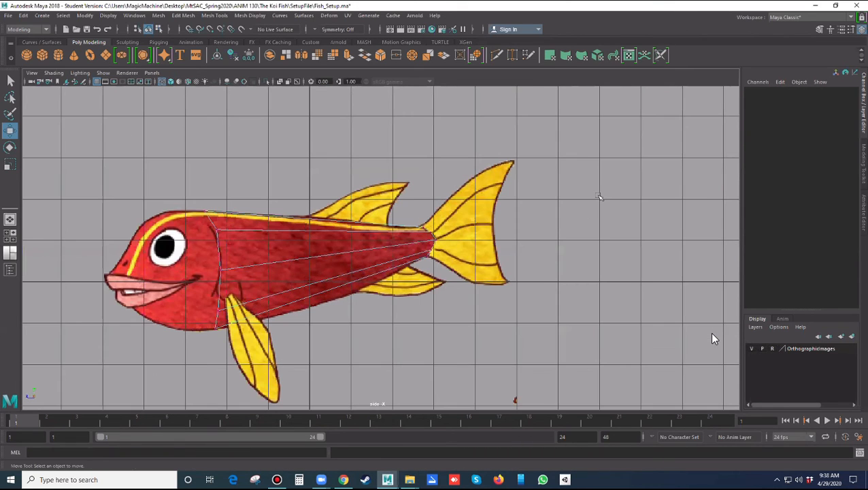
Examine the reshaped body from above, below and the side in the perspective view.
key("space")
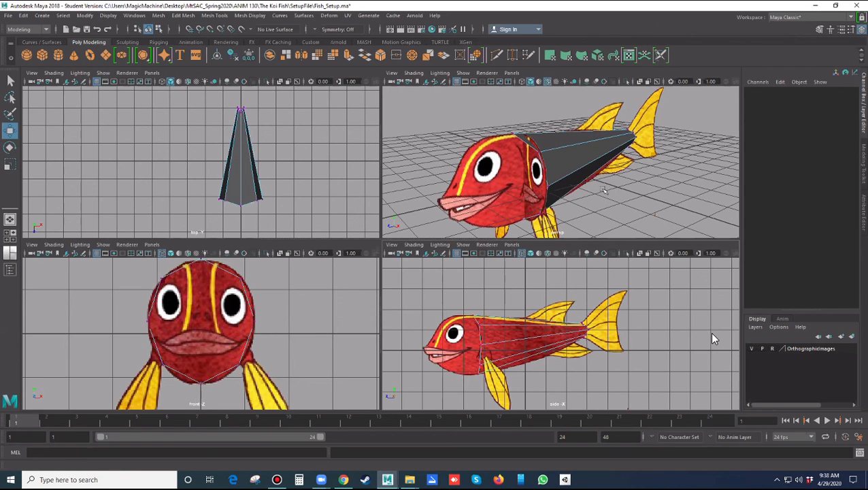
key("space")
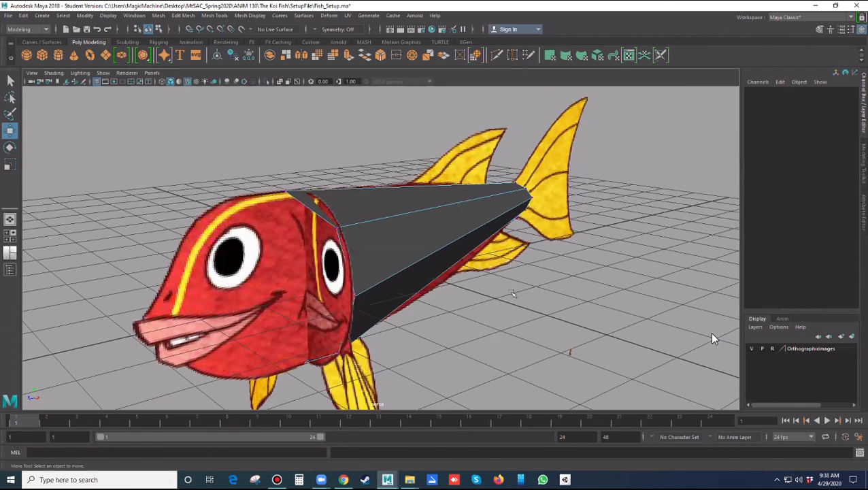
left_click_drag(470, 278, 558, 222, "alt")
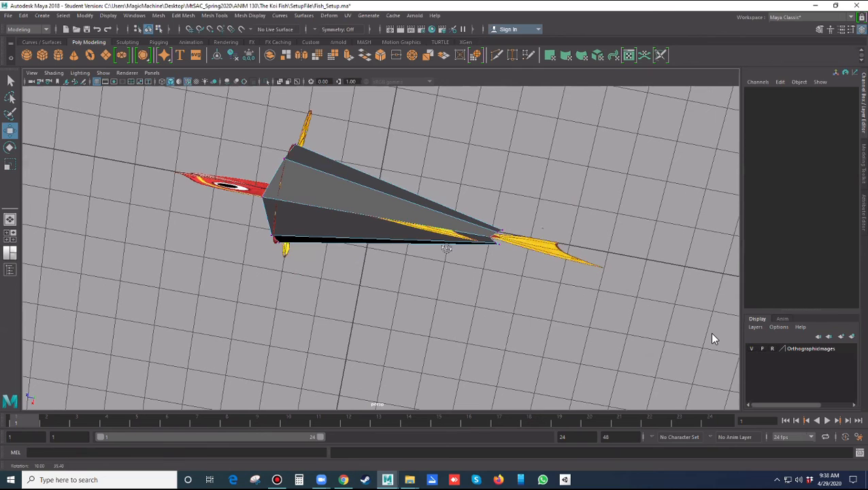
left_click_drag(446, 249, 477, 225, "alt")
left_click_drag(440, 285, 419, 312, "alt")
left_click_drag(516, 297, 442, 290, "alt")
left_click_drag(398, 229, 426, 277, "alt")
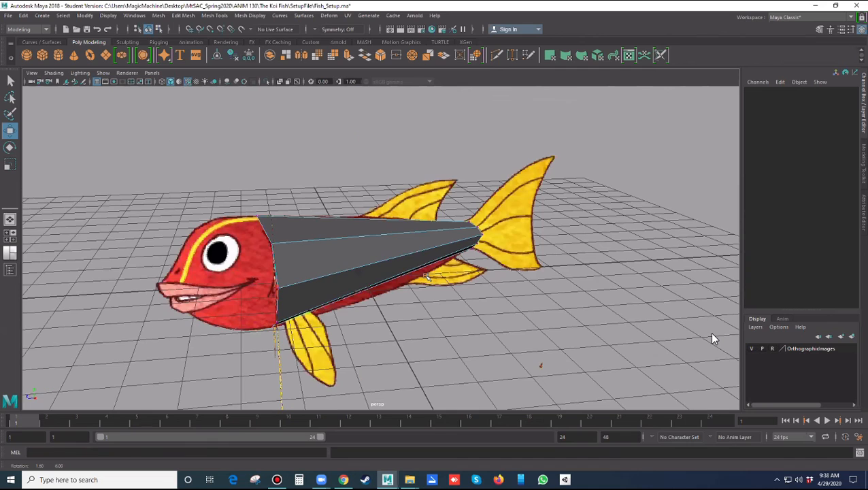